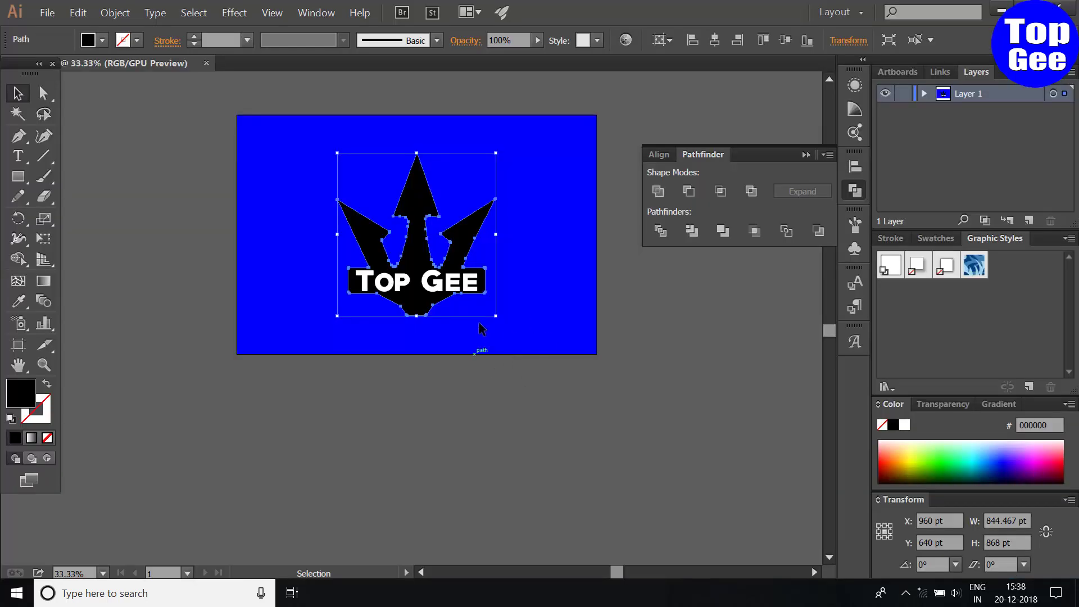
{"action": "left_click", "coordinate": [557, 335]}
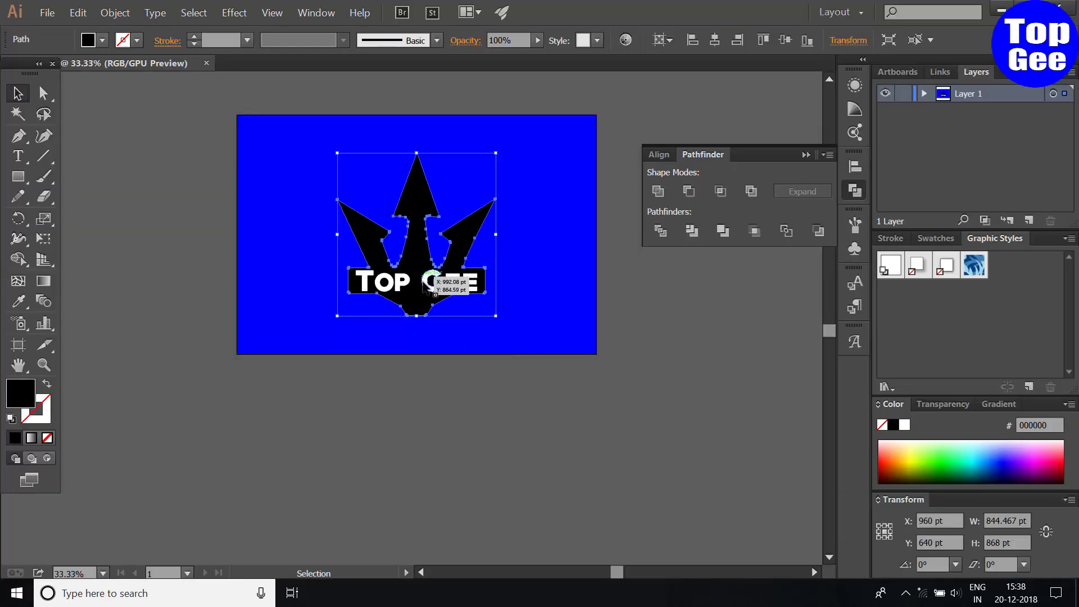
{"action": "left_click_drag", "start_coordinate": [292, 145], "coordinate": [544, 320]}
{"action": "left_click", "coordinate": [649, 310]}
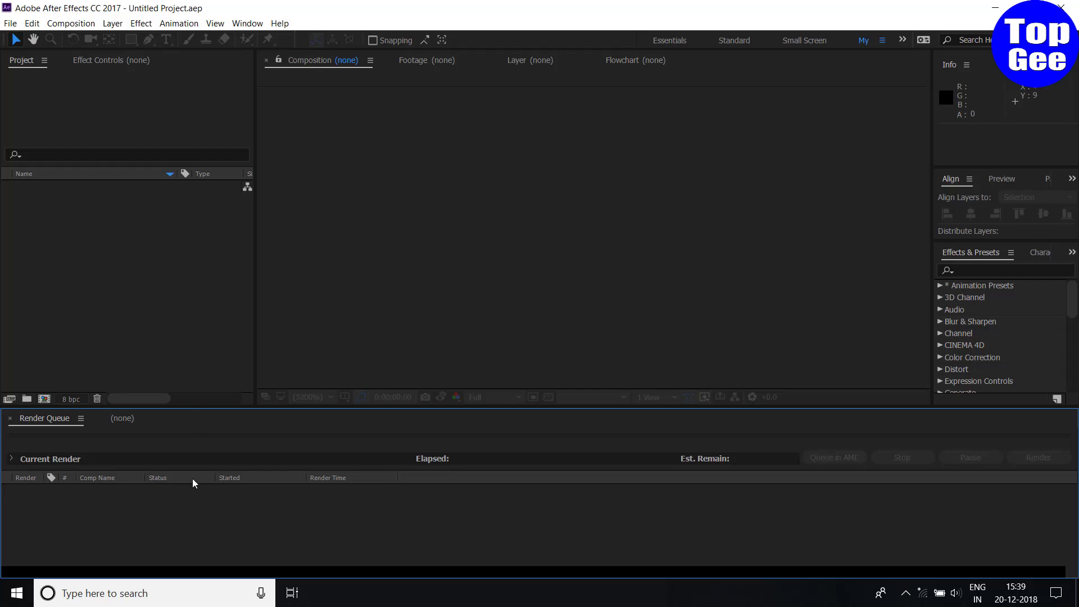
Step: Create a new 1920 x 1080 composition at 24 fps lasting 24 seconds
{"action": "left_click", "coordinate": [71, 23]}
{"action": "left_click", "coordinate": [90, 39]}
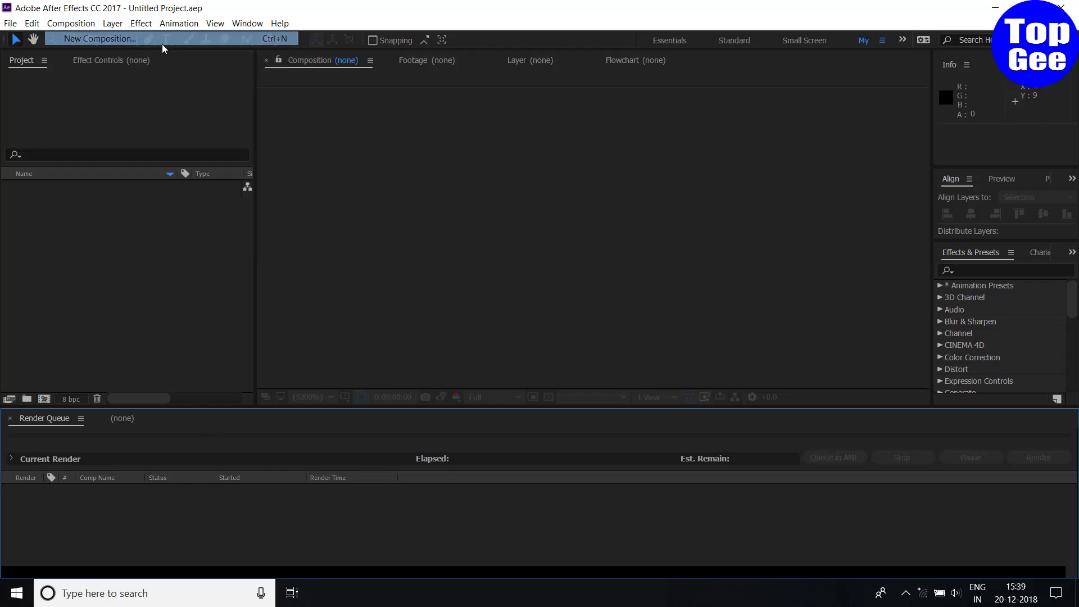
{"action": "left_click", "coordinate": [595, 443]}
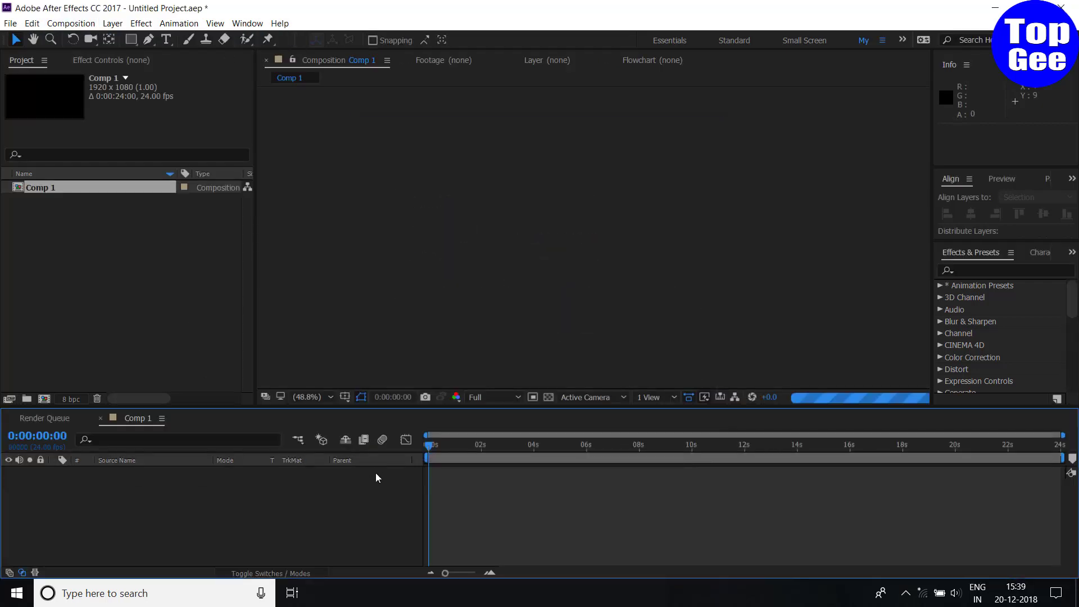
Step: Add a black solid layer measuring 1920 x 1080 px to the composition
{"action": "right_click", "coordinate": [200, 513]}
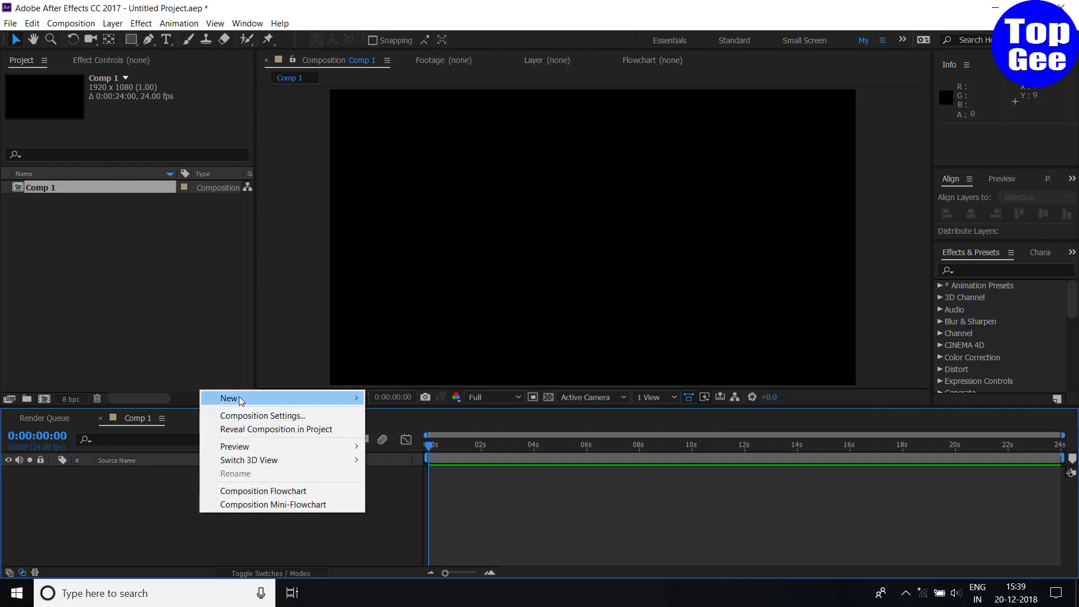
{"action": "mouse_move", "coordinate": [239, 398]}
{"action": "right_click", "coordinate": [156, 503]}
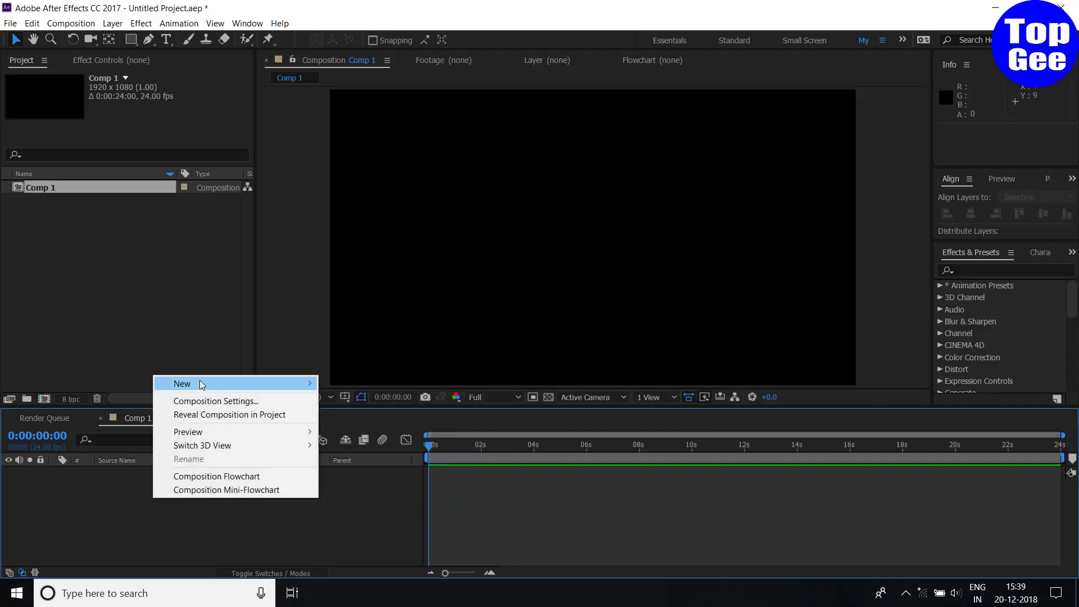
{"action": "mouse_move", "coordinate": [200, 383]}
{"action": "left_click", "coordinate": [354, 417]}
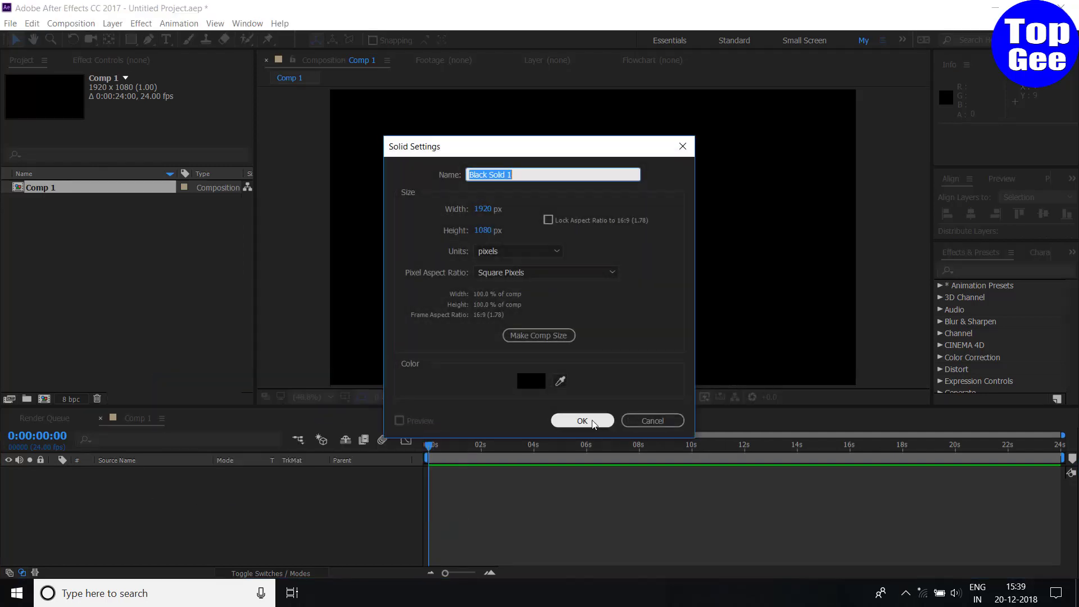
{"action": "left_click", "coordinate": [584, 422]}
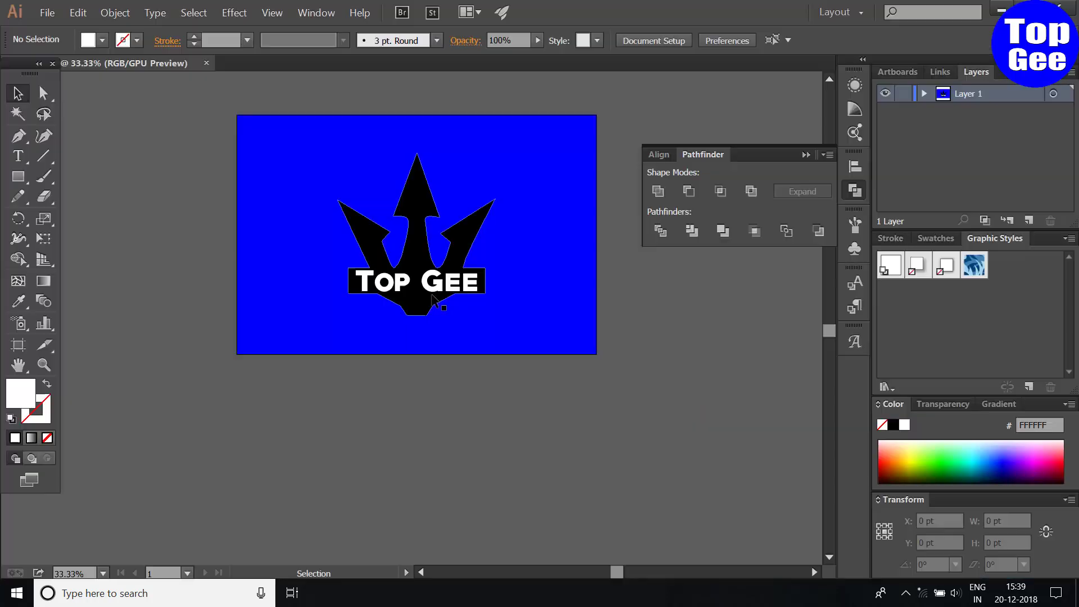
Step: Copy the black trident path from the Illustrator logo and paste it as a mask onto Black Solid 1 in After Effects
{"action": "left_click", "coordinate": [418, 249]}
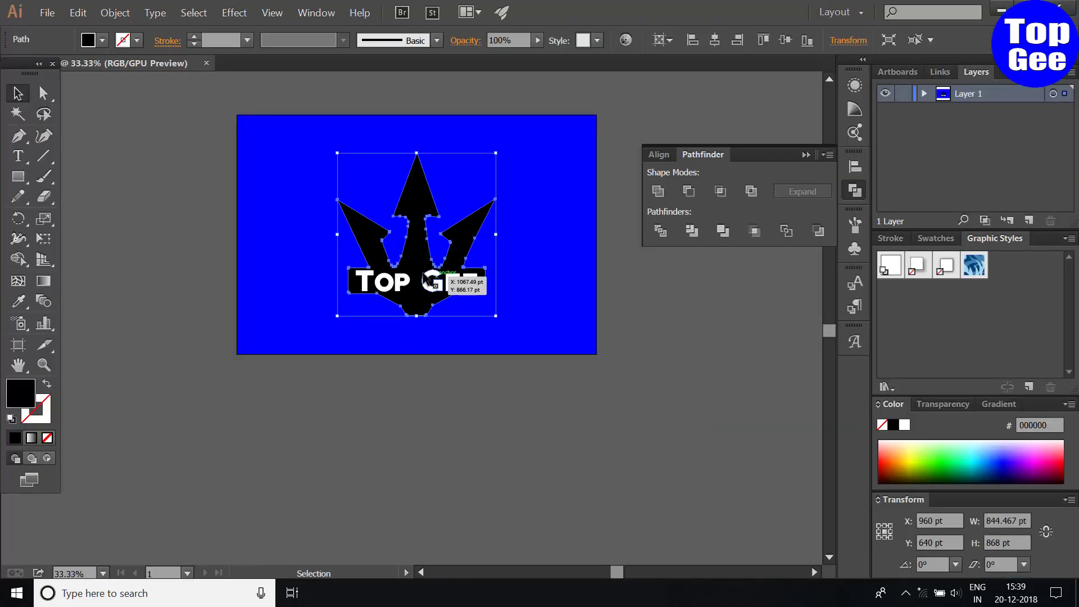
{"action": "left_click", "coordinate": [78, 12]}
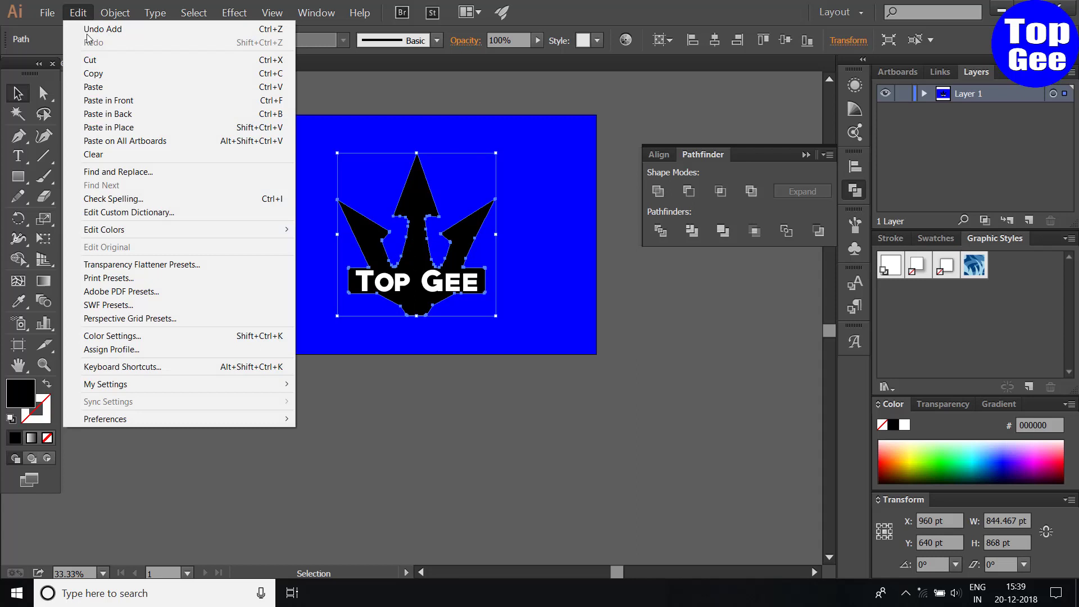
{"action": "left_click", "coordinate": [93, 73]}
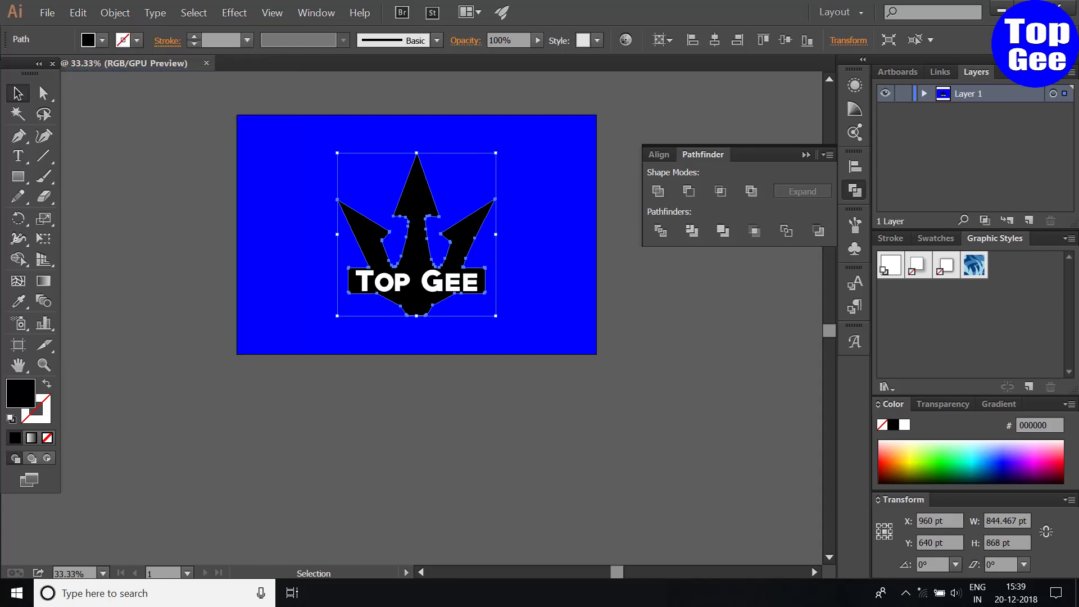
{"action": "left_click", "coordinate": [576, 593]}
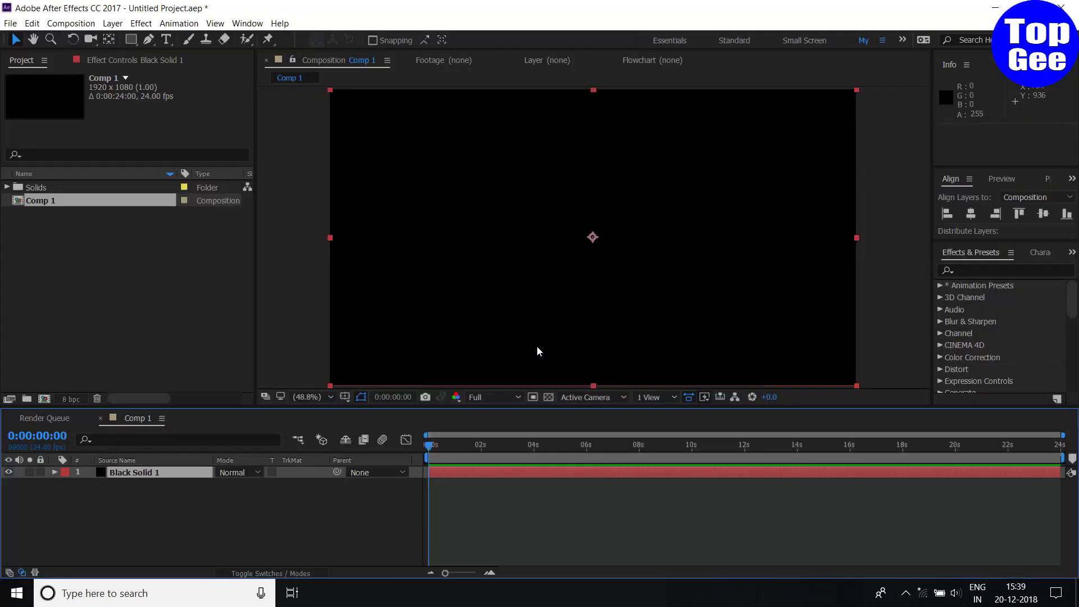
{"action": "key", "text": "ctrl+v"}
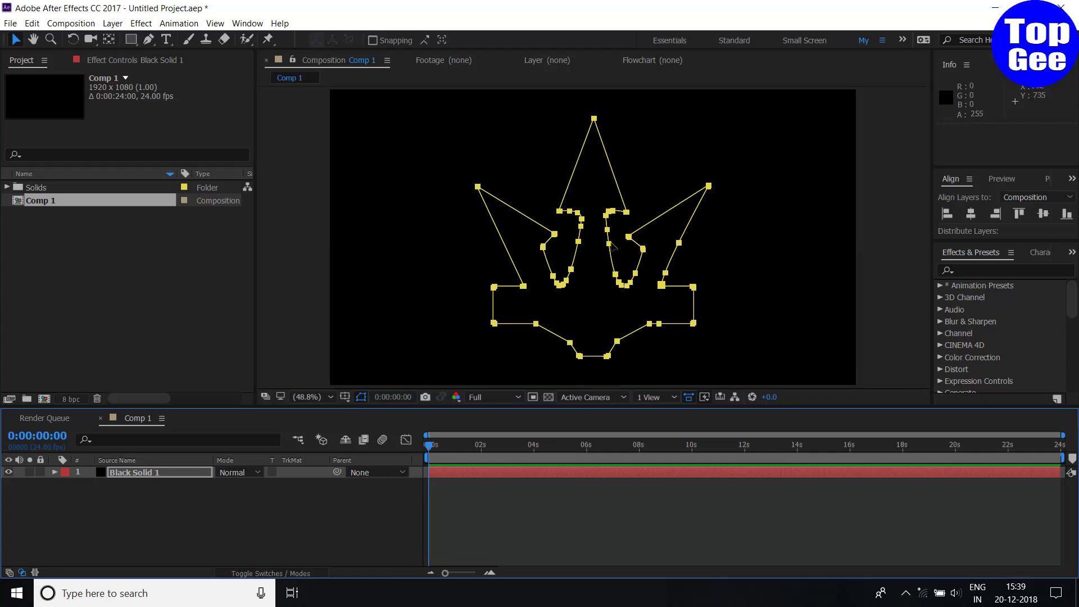
{"action": "left_click", "coordinate": [265, 523]}
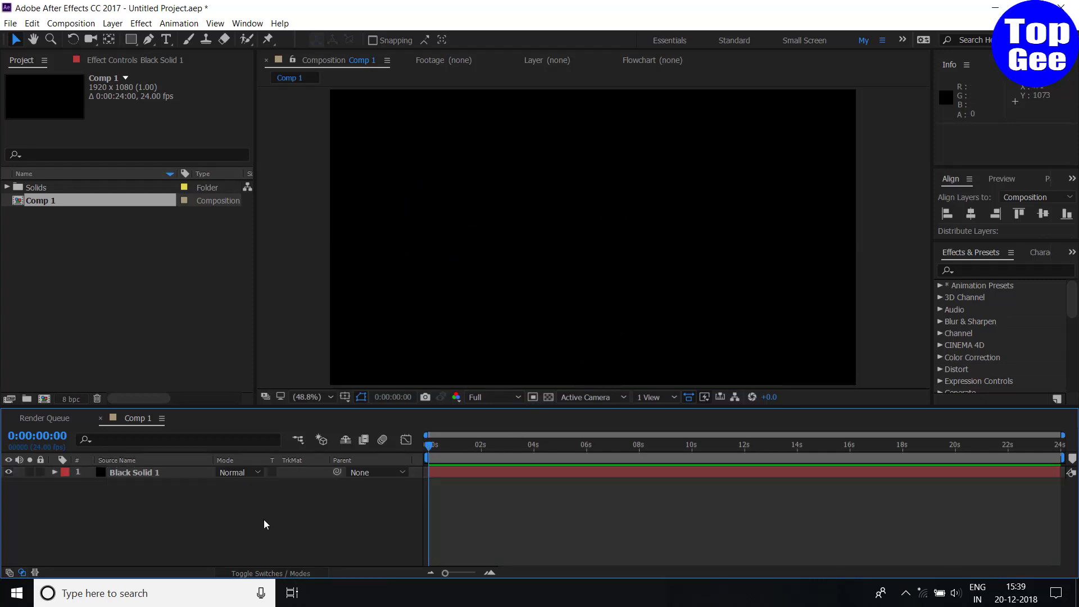
Step: Add a second black solid above Black Solid 1 with the default solid settings
{"action": "left_click", "coordinate": [148, 472]}
{"action": "right_click", "coordinate": [191, 524]}
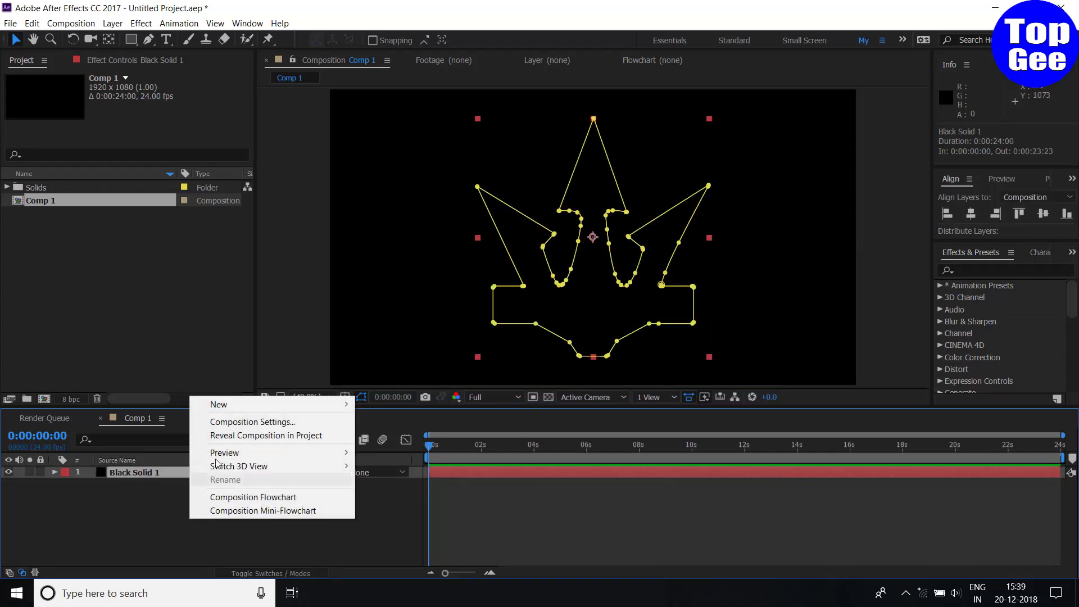
{"action": "mouse_move", "coordinate": [243, 404]}
{"action": "left_click", "coordinate": [382, 436]}
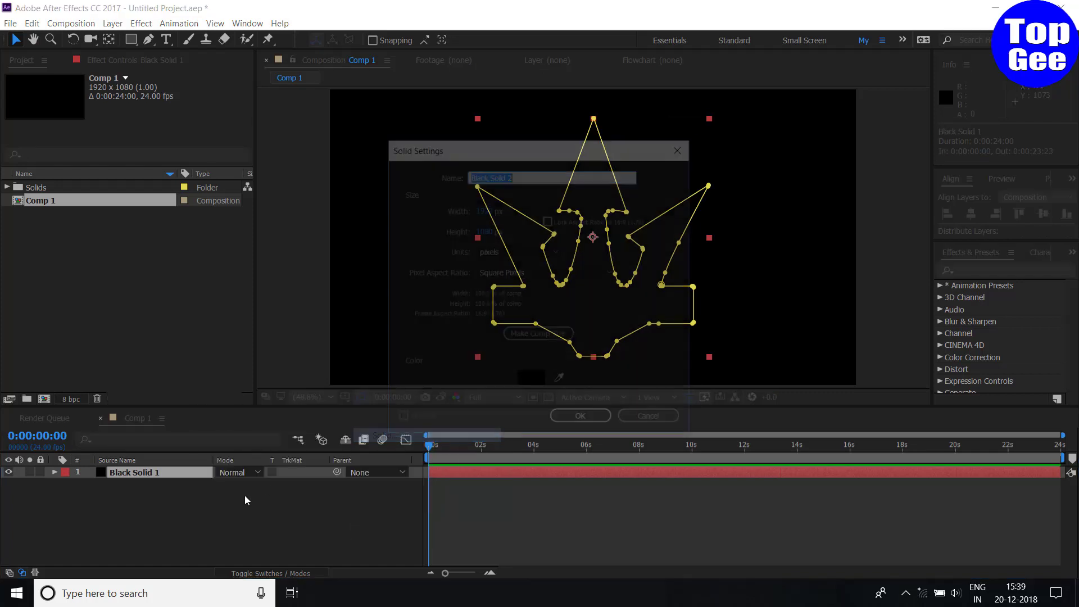
{"action": "left_click", "coordinate": [582, 420]}
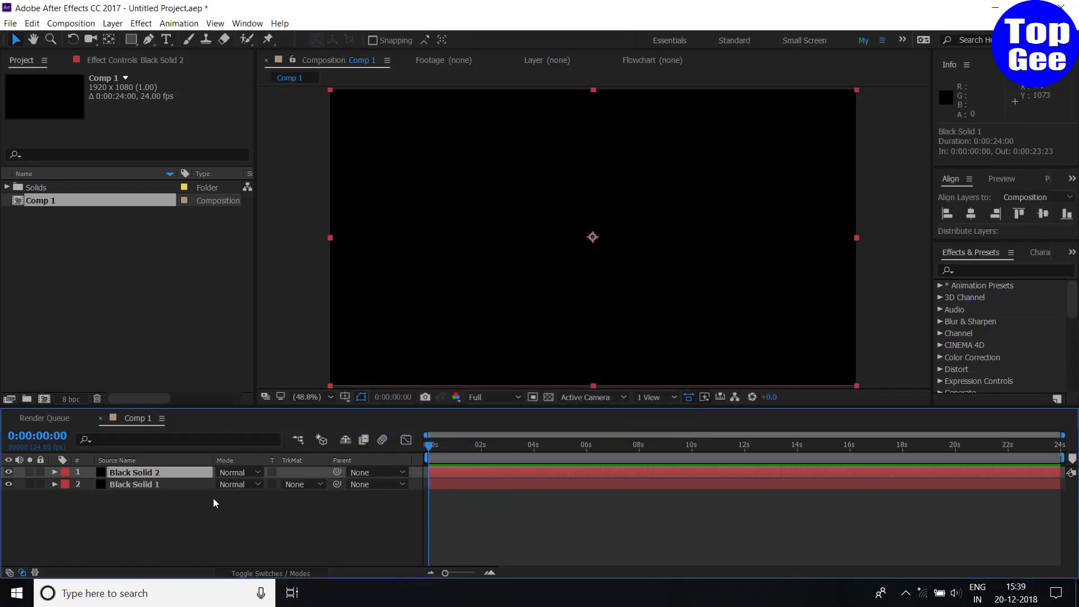
{"action": "left_click", "coordinate": [152, 485]}
{"action": "key", "text": "Return"}
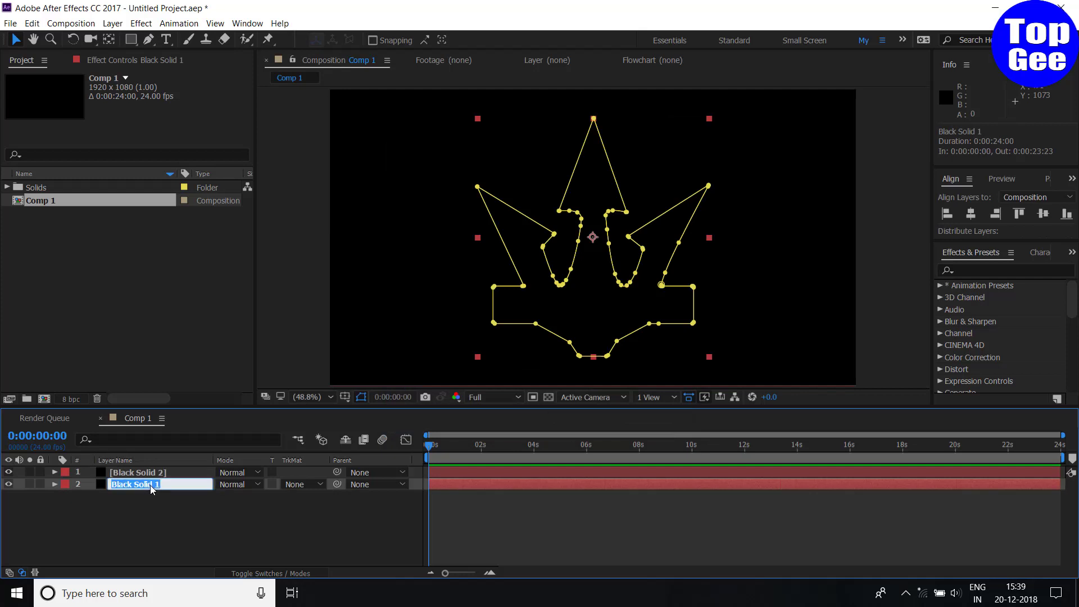
{"action": "left_click", "coordinate": [145, 486]}
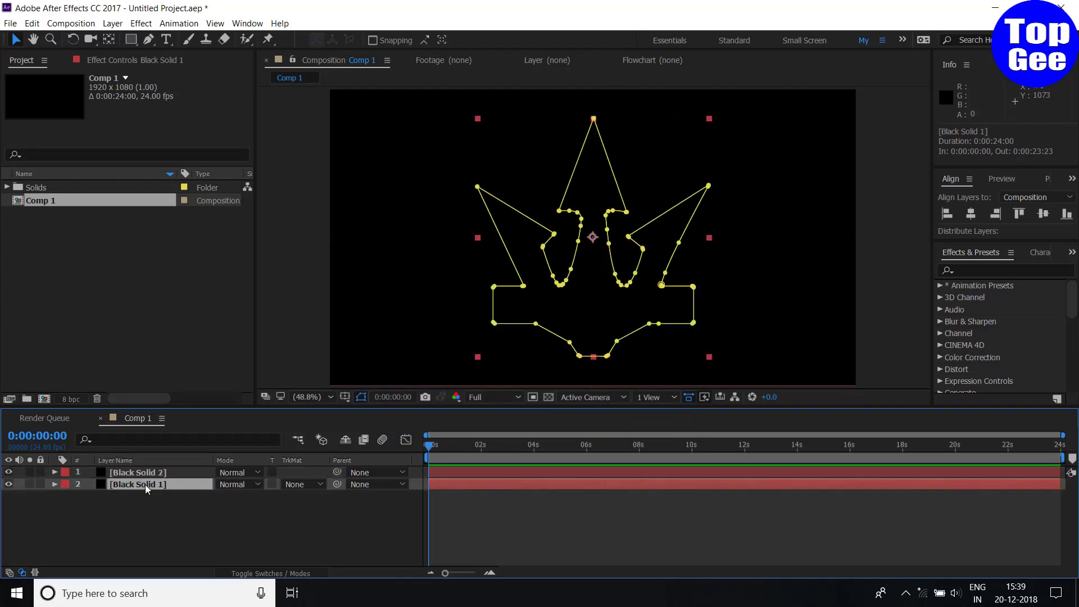
Step: Copy the white "Top Gee" lettering from Illustrator, paste it as masks onto Black Solid 2 in After Effects, and check both solids' masks
{"action": "left_click", "coordinate": [163, 473]}
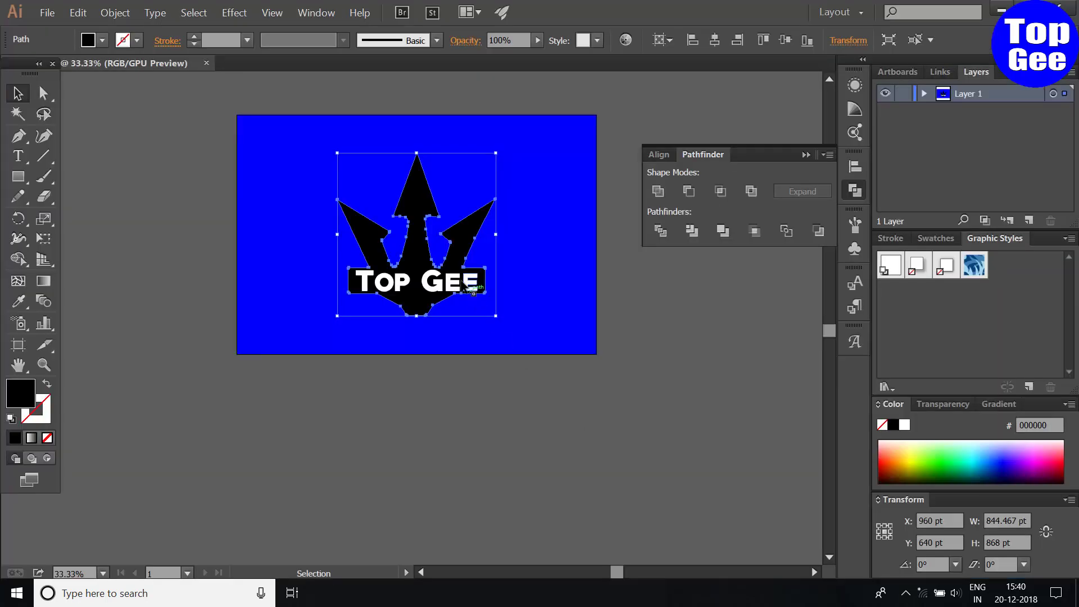
{"action": "left_click", "coordinate": [430, 282]}
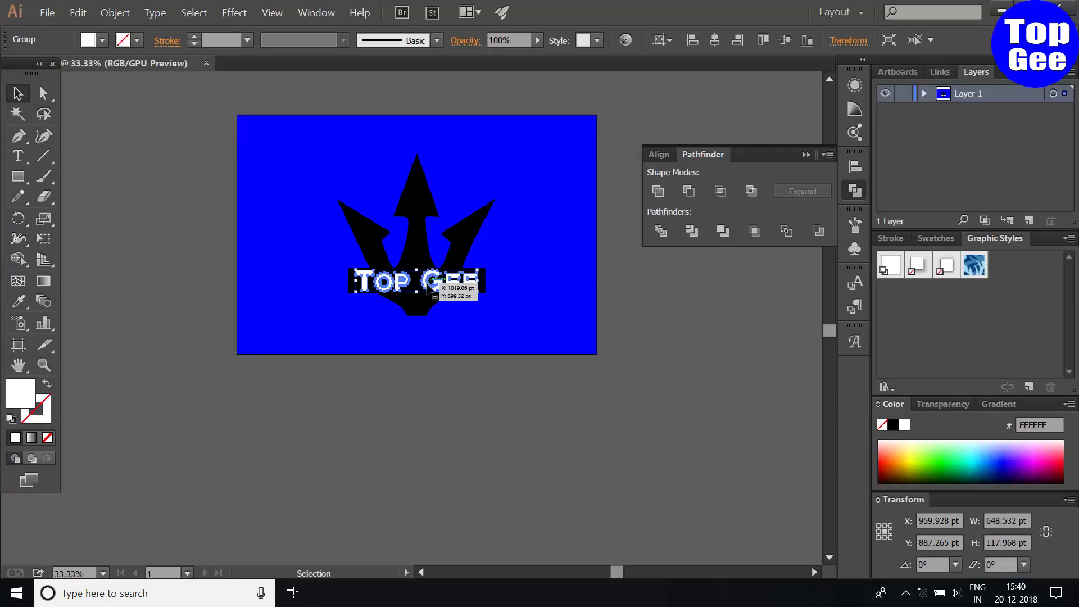
{"action": "right_click", "coordinate": [429, 286]}
{"action": "key", "text": "Escape"}
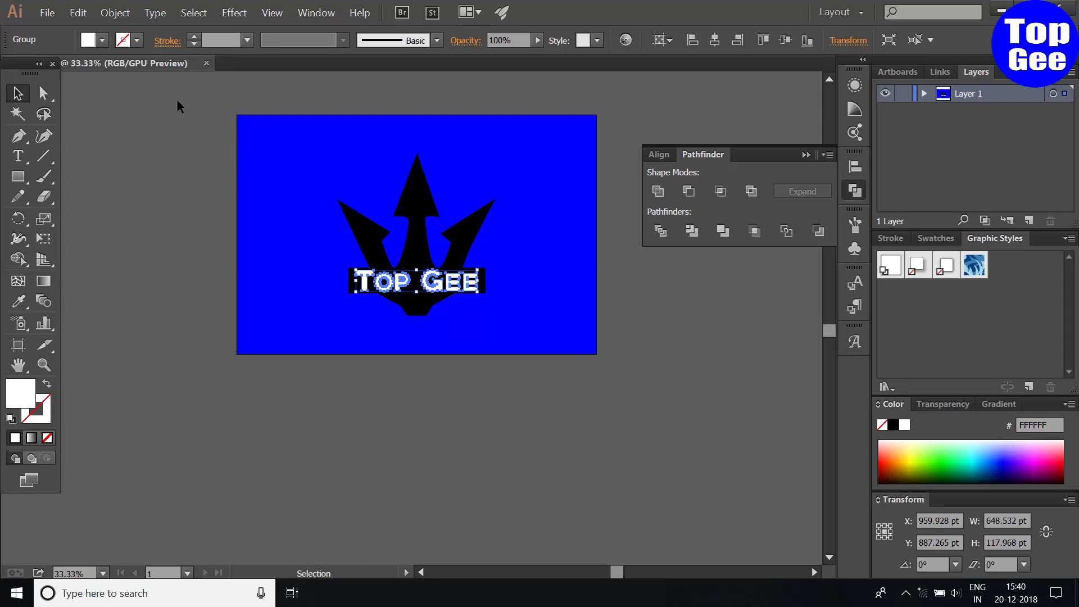
{"action": "left_click", "coordinate": [78, 13]}
{"action": "left_click", "coordinate": [104, 74]}
{"action": "key", "text": "alt+Tab"}
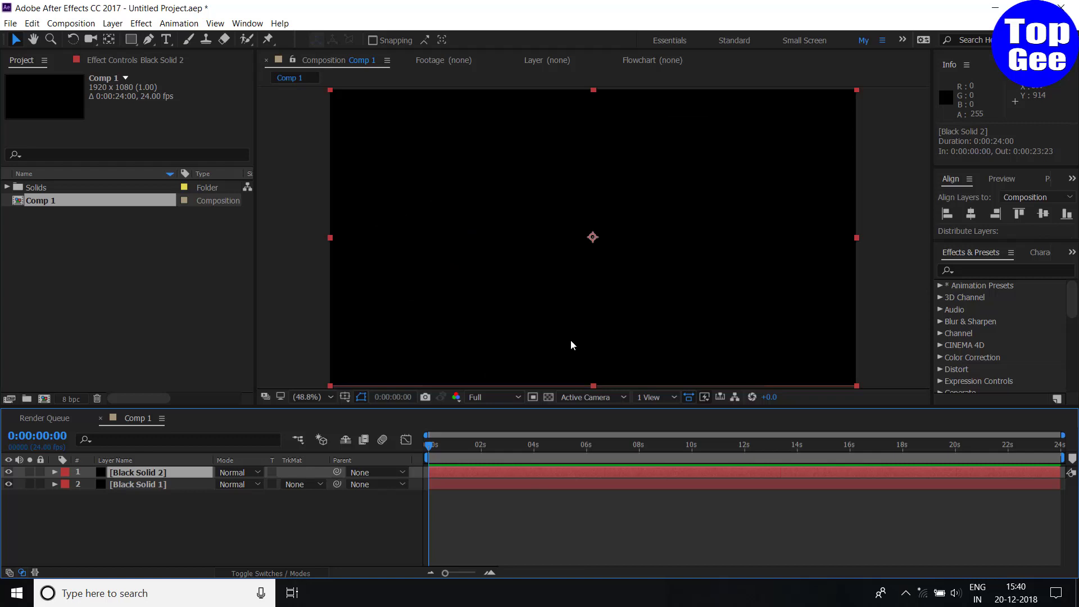
{"action": "key", "text": "ctrl+v"}
{"action": "left_click", "coordinate": [123, 507]}
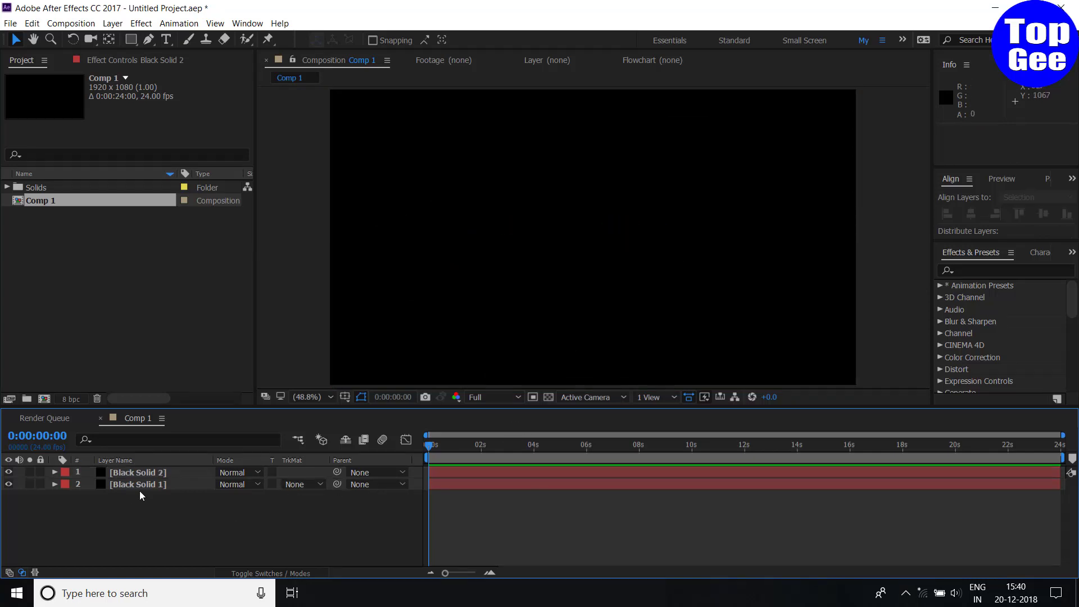
{"action": "left_click", "coordinate": [139, 484]}
{"action": "left_click", "coordinate": [137, 473]}
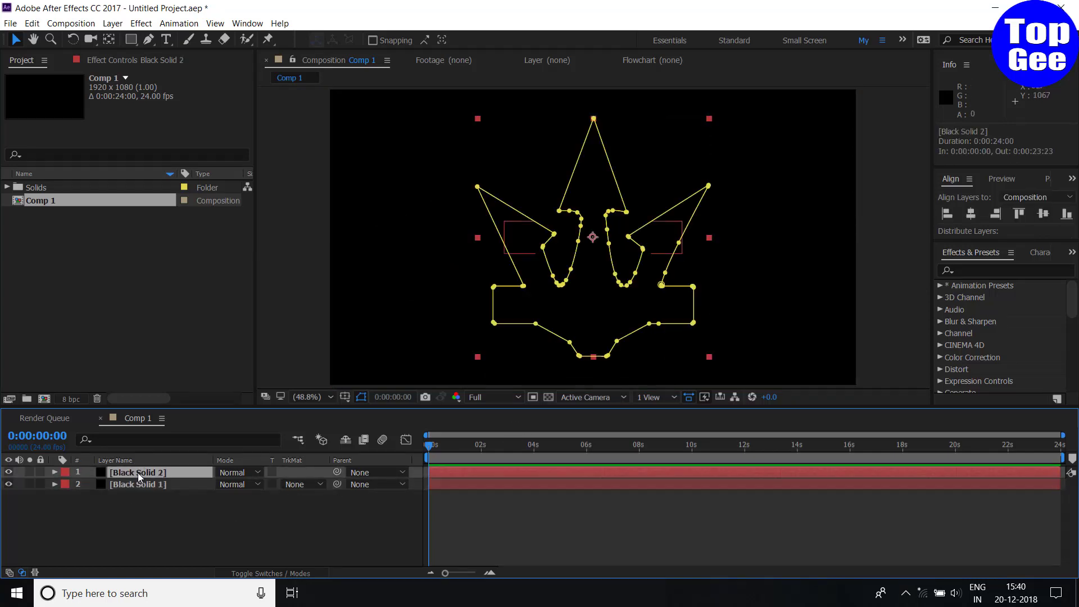
{"action": "left_click", "coordinate": [149, 531]}
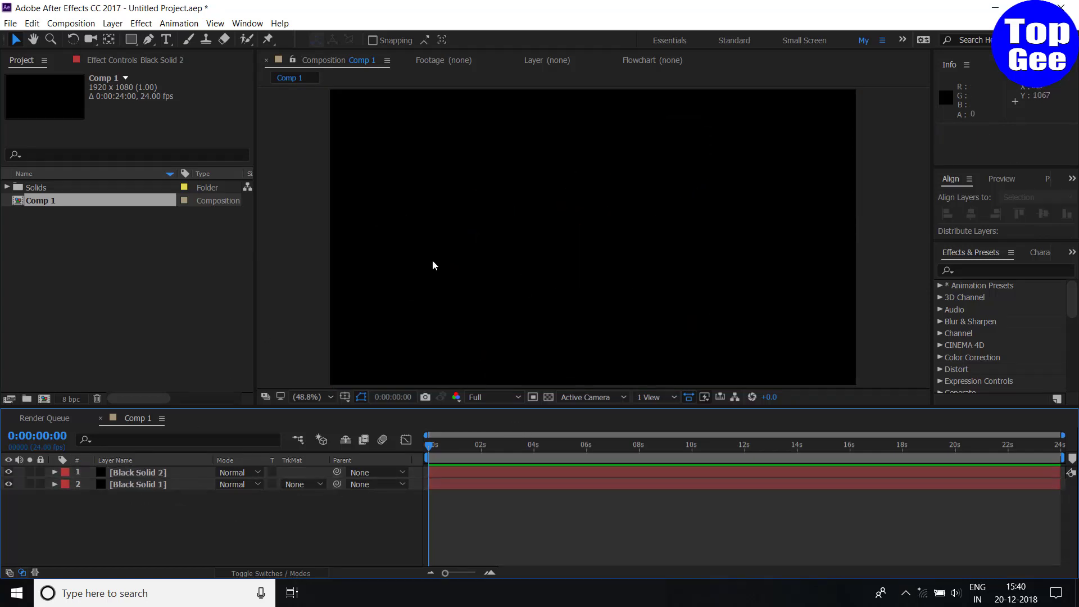
Step: Add a third black solid on top of the two masked solids with the default settings
{"action": "right_click", "coordinate": [191, 541]}
{"action": "mouse_move", "coordinate": [213, 418]}
{"action": "left_click", "coordinate": [381, 448]}
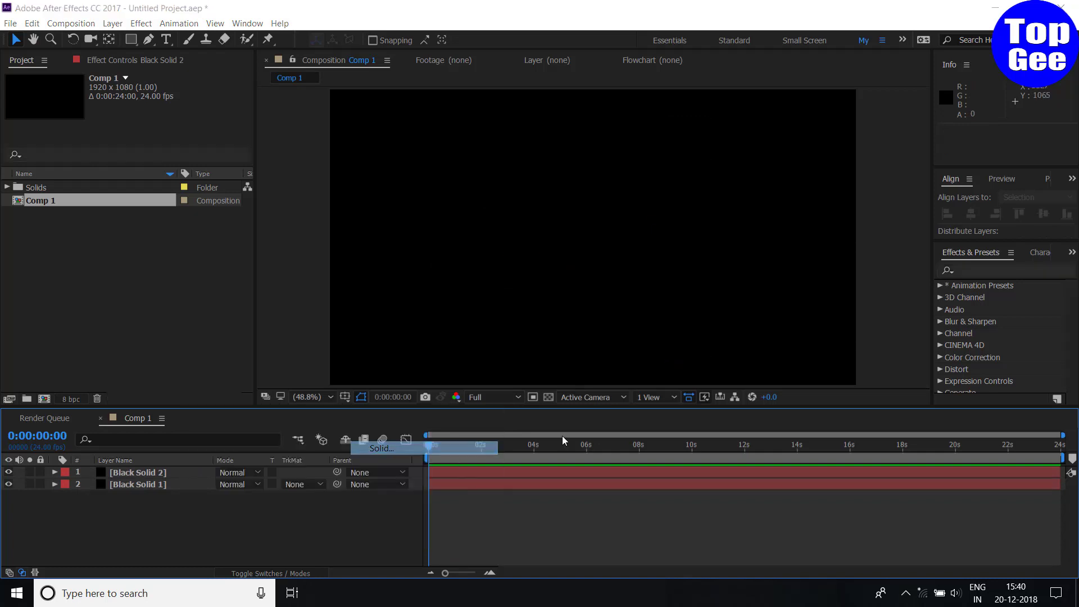
{"action": "left_click", "coordinate": [581, 422]}
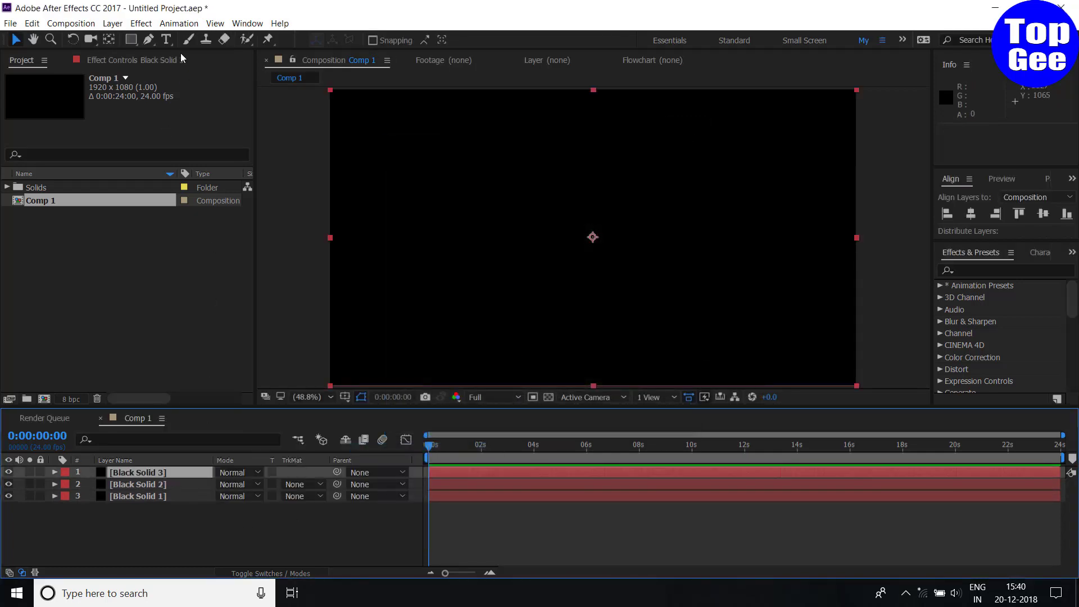
Step: Apply the Video Copilot Element effect to Black Solid 3 and hide the two masked solids beneath it
{"action": "left_click", "coordinate": [142, 24]}
{"action": "mouse_move", "coordinate": [171, 440]}
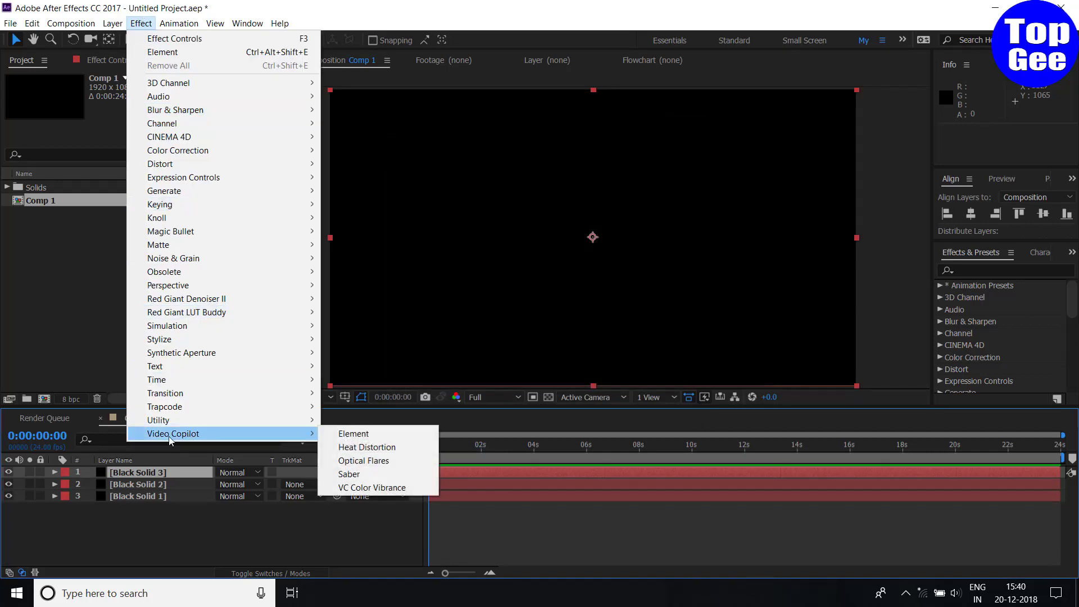
{"action": "left_click", "coordinate": [345, 433]}
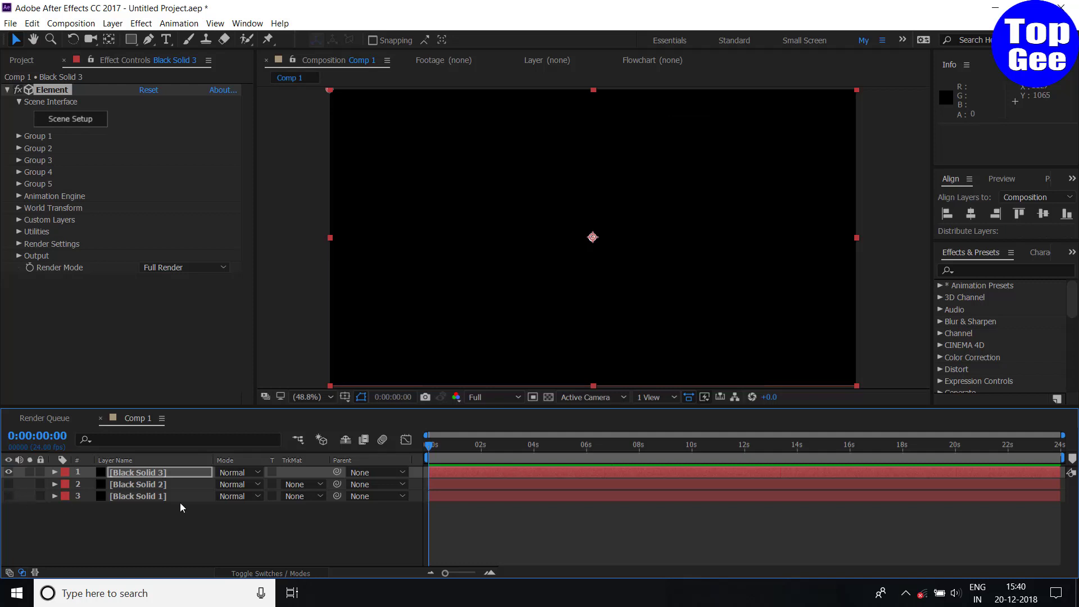
{"action": "left_click", "coordinate": [137, 473]}
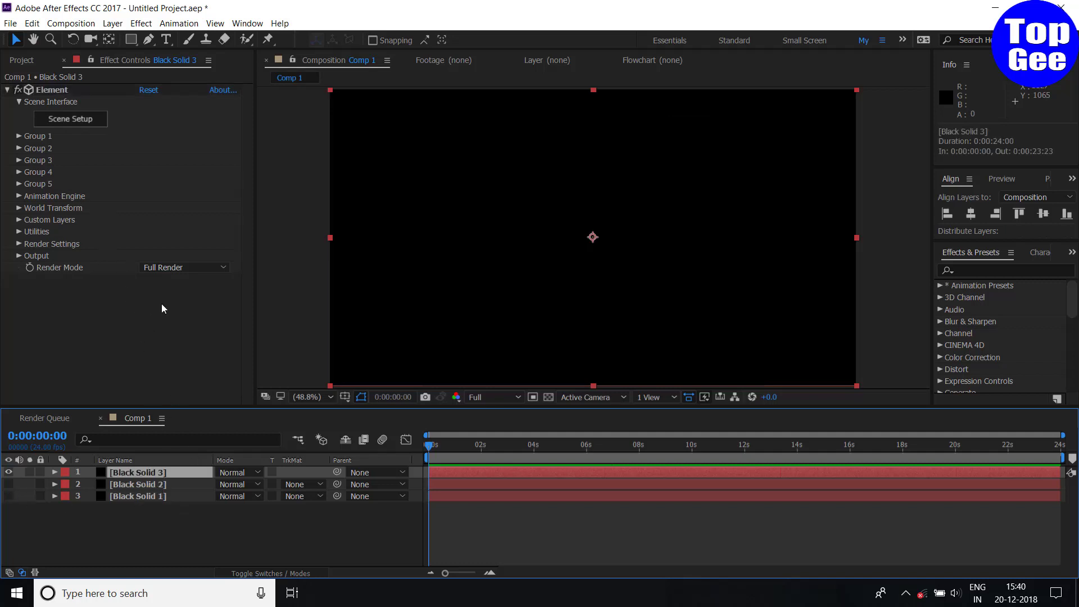
Step: Assign Black Solid 1 to Path Layer 1 and Black Solid 2 to Path Layer 2 in Element's custom text and masks
{"action": "left_click", "coordinate": [18, 220]}
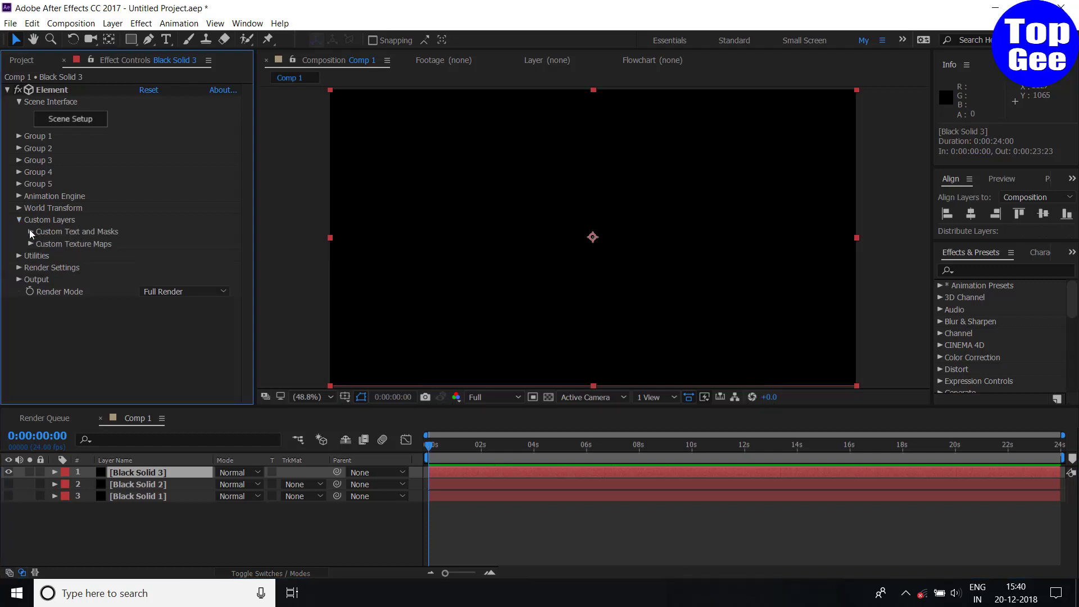
{"action": "left_click", "coordinate": [30, 231]}
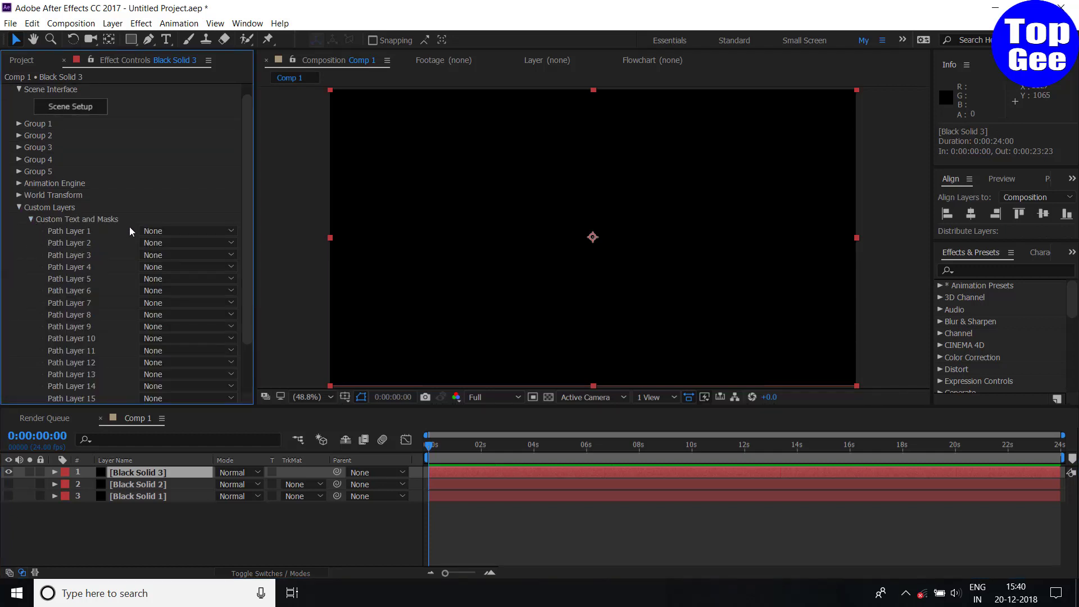
{"action": "left_click", "coordinate": [167, 231]}
{"action": "left_click", "coordinate": [207, 290]}
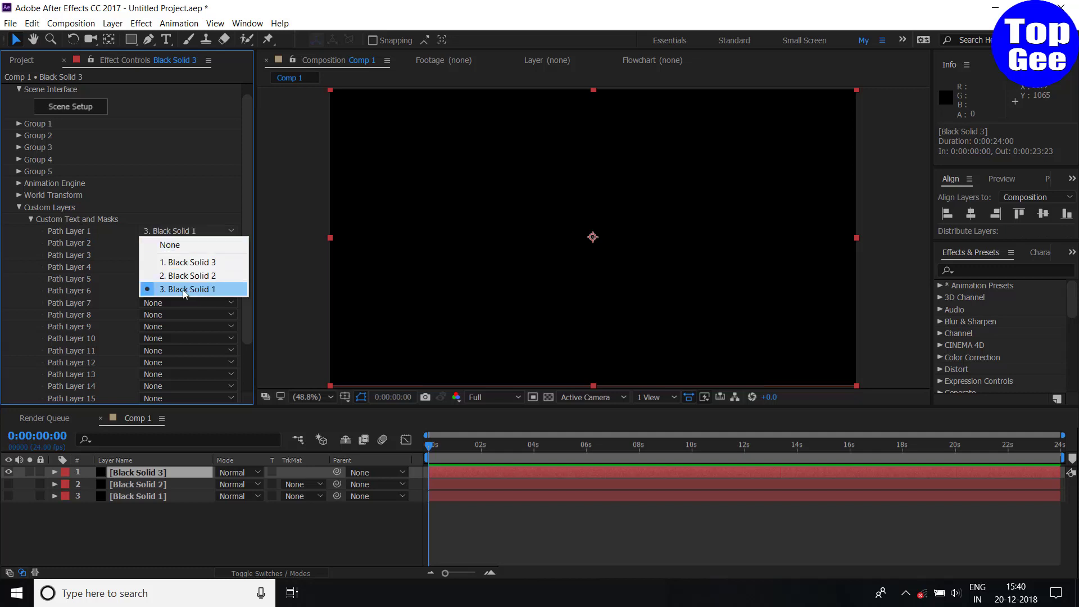
{"action": "left_click", "coordinate": [174, 244]}
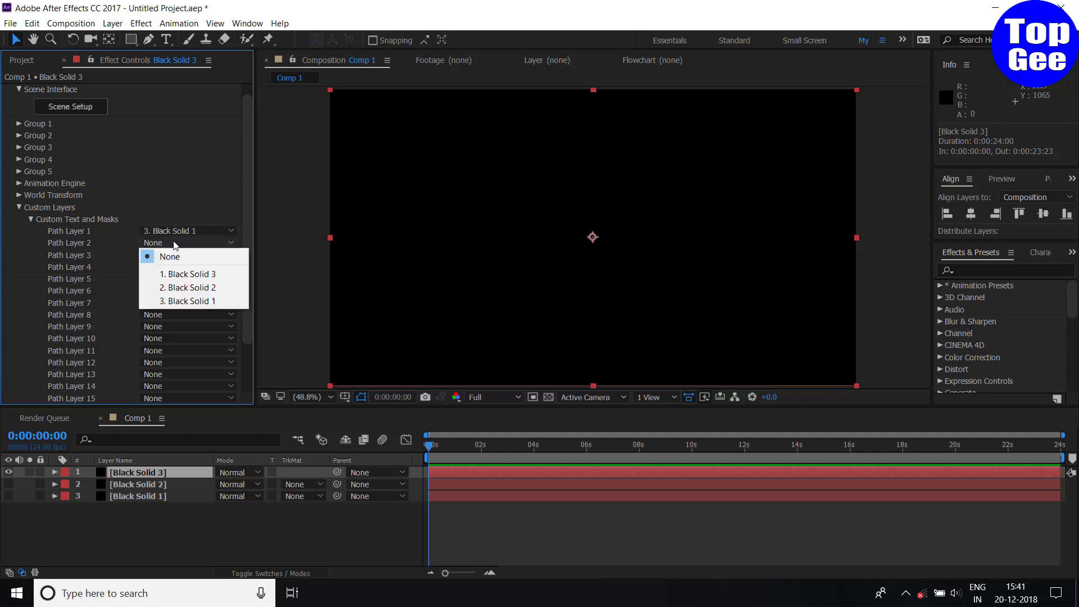
{"action": "left_click", "coordinate": [187, 289]}
{"action": "scroll", "coordinate": [54, 132], "scroll_direction": "up", "scroll_amount": 1}
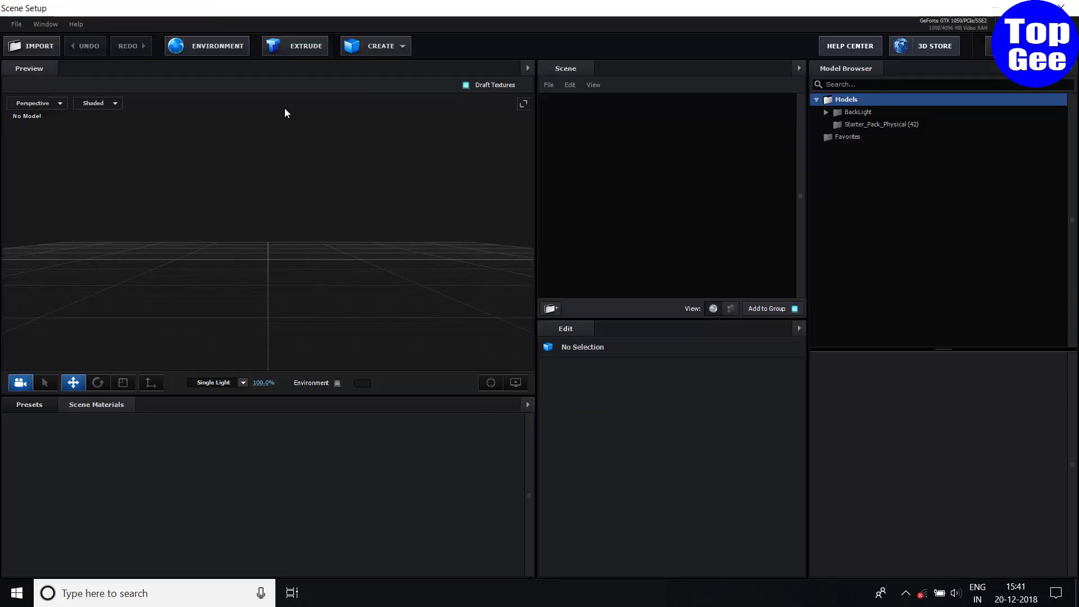
Step: Extrude the trident from Custom Path 1 in Element's Scene Setup
{"action": "left_click", "coordinate": [296, 50]}
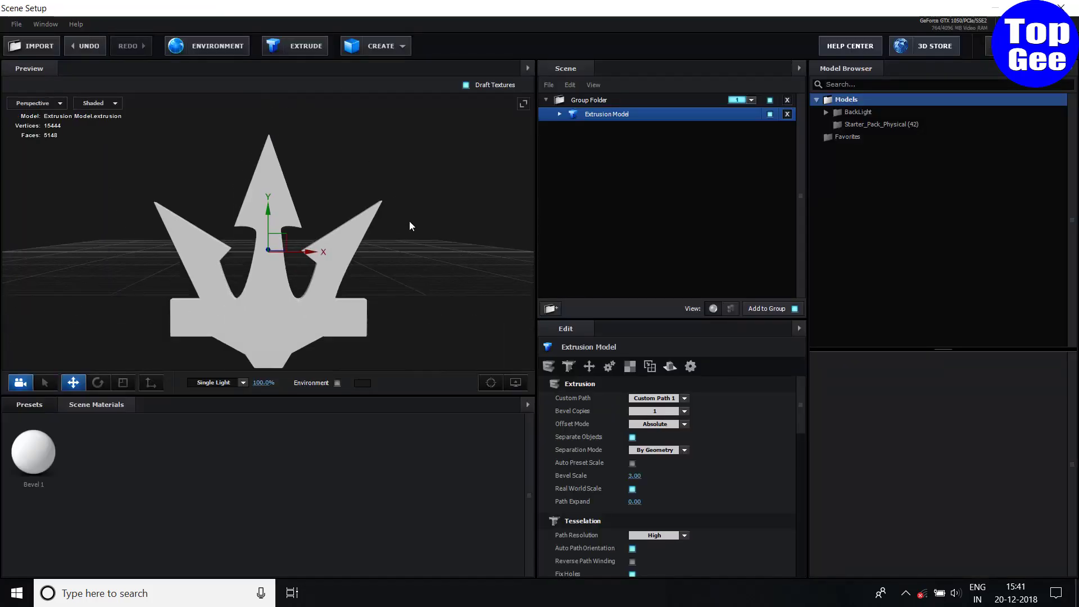
{"action": "left_click_drag", "start_coordinate": [339, 288], "coordinate": [307, 298]}
{"action": "scroll", "coordinate": [291, 313], "scroll_direction": "up", "scroll_amount": 2}
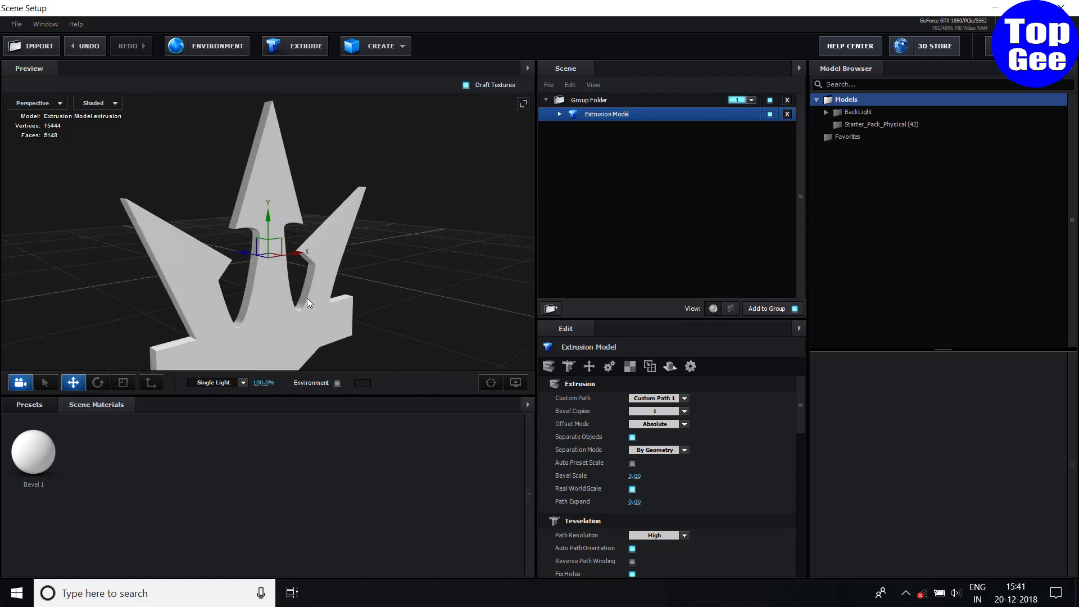
Step: Add a second extrusion model, make both models visible, and set the upper one to Custom Path 2 for the lettering
{"action": "left_click", "coordinate": [301, 46]}
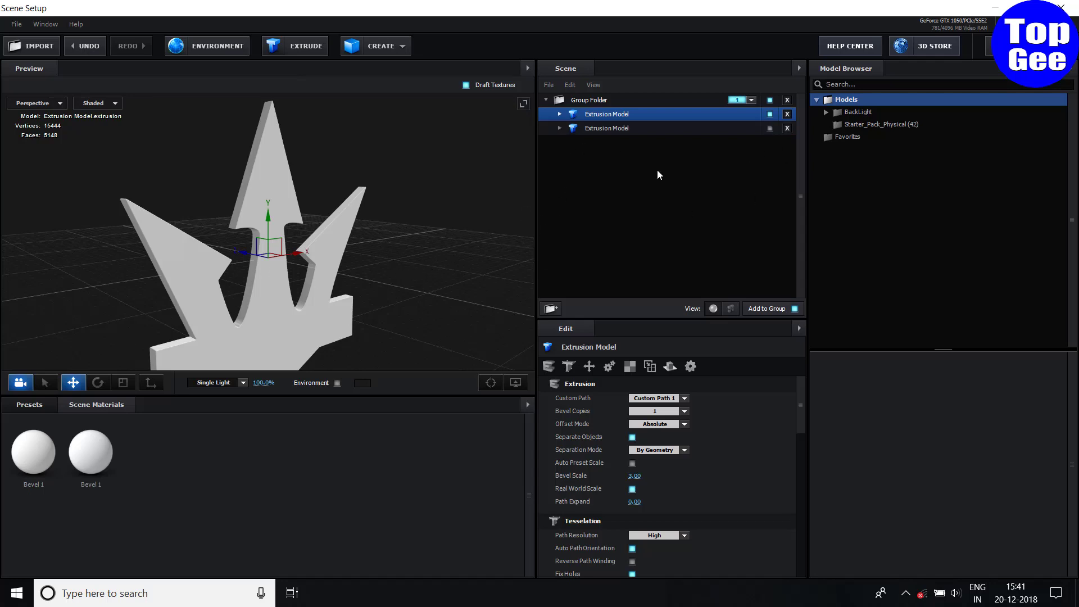
{"action": "left_click", "coordinate": [770, 129]}
{"action": "left_click", "coordinate": [769, 128]}
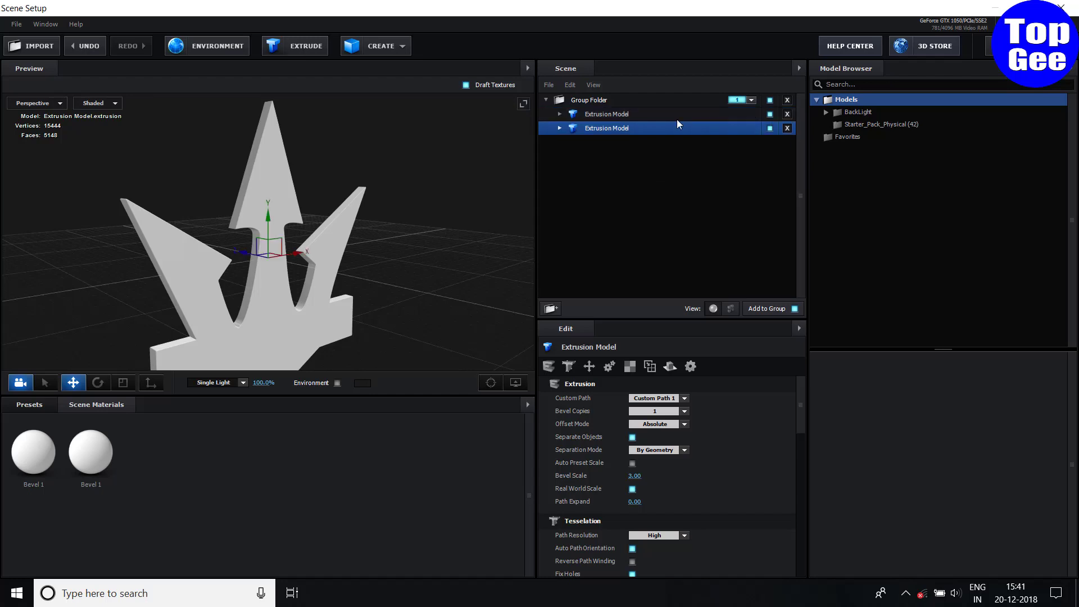
{"action": "left_click", "coordinate": [652, 116]}
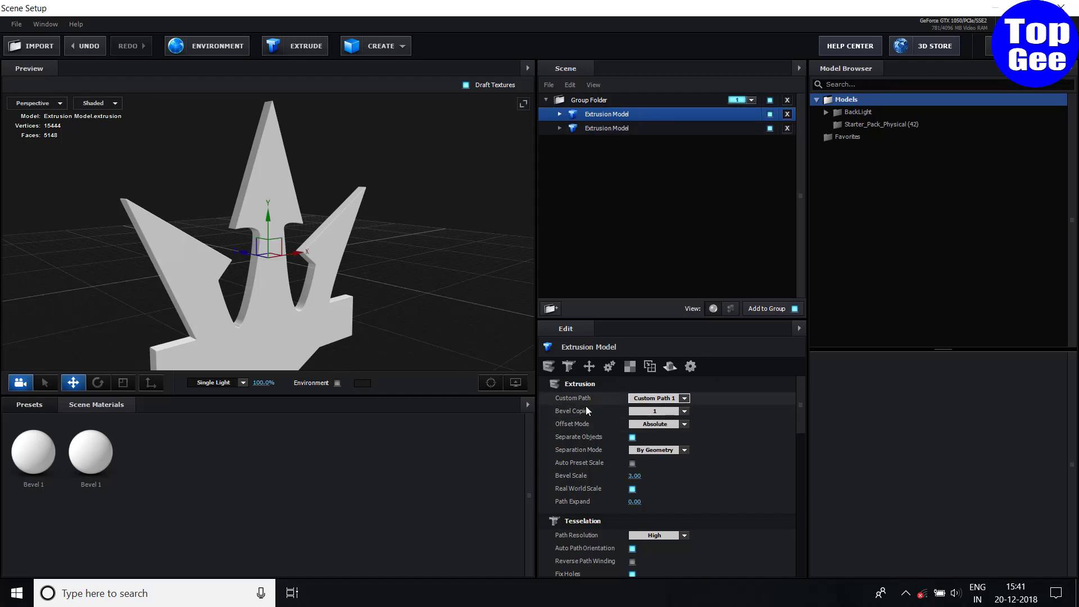
{"action": "left_click", "coordinate": [660, 397]}
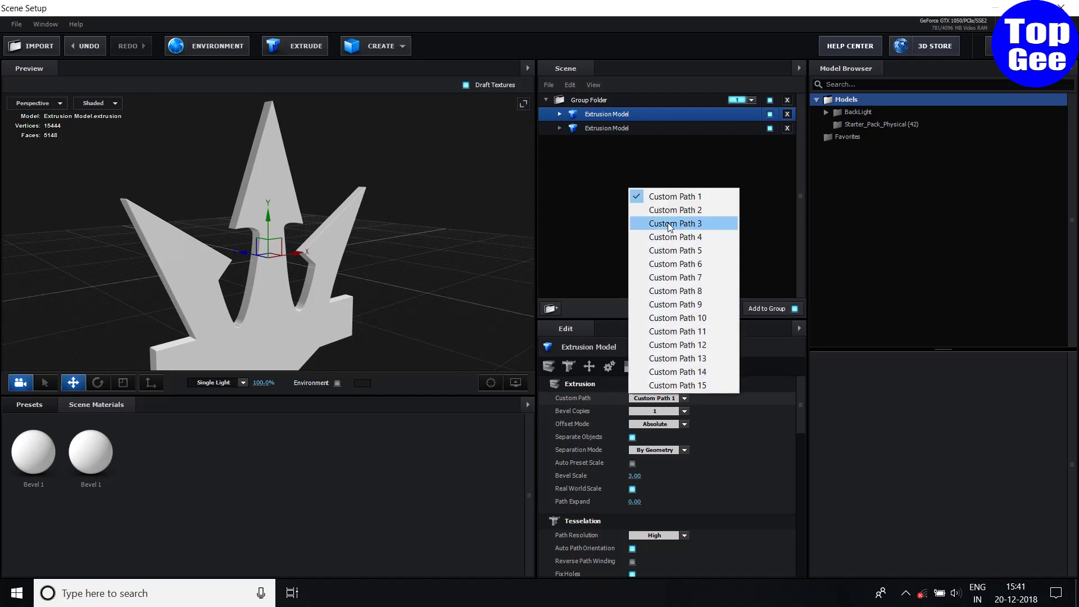
{"action": "left_click", "coordinate": [655, 207]}
Step: Move the lettering model forward along the Z axis so that it stands out from the trident's front face
{"action": "left_click_drag", "start_coordinate": [362, 325], "coordinate": [344, 316]}
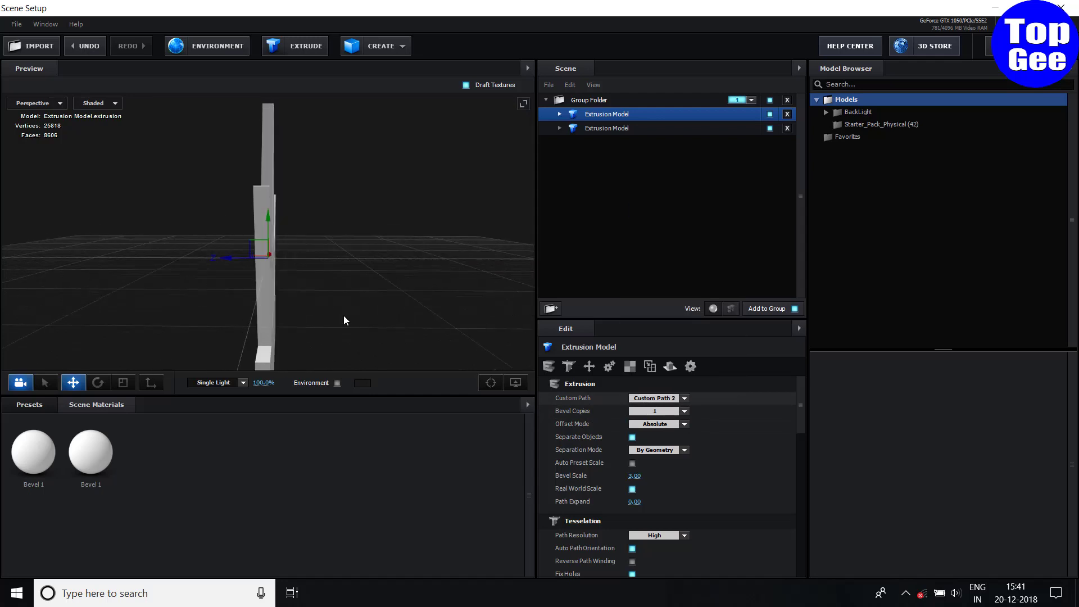
{"action": "left_click_drag", "start_coordinate": [238, 259], "coordinate": [282, 200]}
{"action": "left_click_drag", "start_coordinate": [314, 236], "coordinate": [26, 407]}
Step: Apply a brushed metal to the trident and a gold metal to the lettering from the Pro_Shaders_2 Metal presets
{"action": "left_click", "coordinate": [25, 406]}
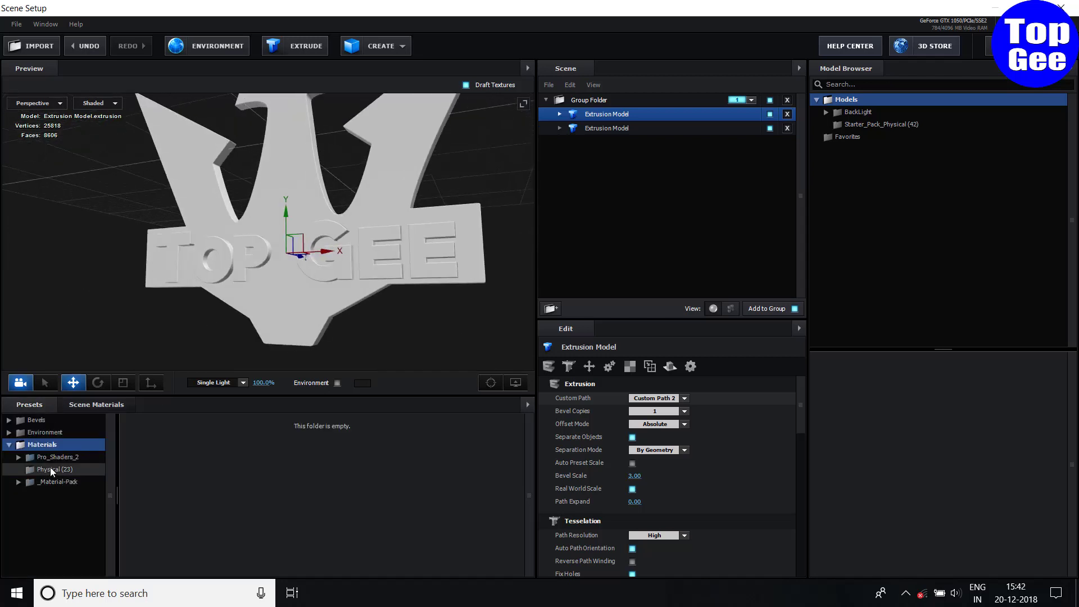
{"action": "left_click", "coordinate": [50, 468]}
{"action": "double_click", "coordinate": [56, 456]}
{"action": "left_click", "coordinate": [70, 518]}
{"action": "left_click_drag", "start_coordinate": [354, 451], "coordinate": [606, 114]}
{"action": "left_click_drag", "start_coordinate": [224, 521], "coordinate": [606, 115]}
{"action": "mouse_move", "coordinate": [380, 449]}
{"action": "left_mouse_down"}
{"action": "mouse_move", "coordinate": [472, 276]}
{"action": "mouse_move", "coordinate": [75, 458]}
{"action": "left_mouse_up"}
{"action": "scroll", "coordinate": [383, 328], "scroll_direction": "up", "scroll_amount": 3}
{"action": "scroll", "coordinate": [388, 298], "scroll_direction": "down", "scroll_amount": 4}
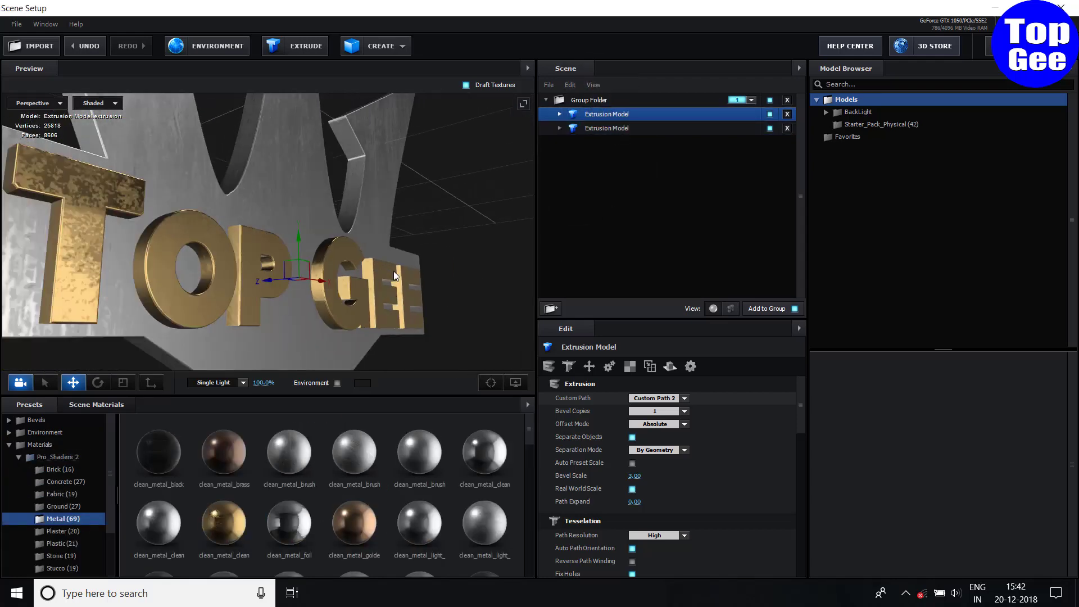
{"action": "left_click_drag", "start_coordinate": [394, 271], "coordinate": [308, 304]}
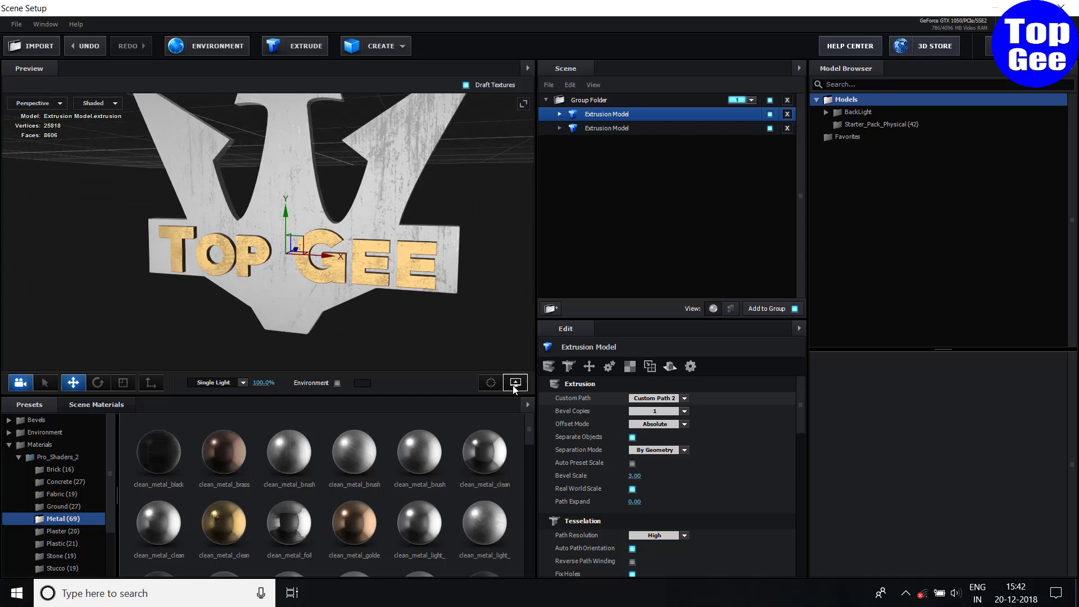
Step: Turn off the grid in the preview's view options
{"action": "left_click", "coordinate": [513, 384]}
{"action": "left_click", "coordinate": [459, 345]}
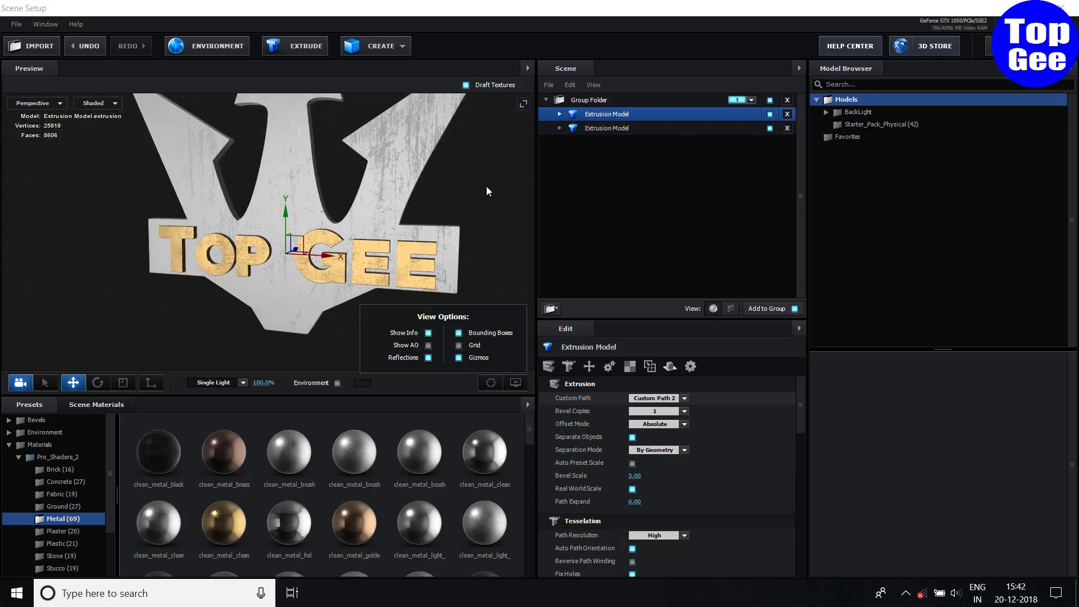
{"action": "left_click", "coordinate": [281, 319]}
{"action": "left_click_drag", "start_coordinate": [281, 319], "coordinate": [366, 311]}
Step: Apply the Chrome material from the Physical presets to both the lettering and the trident models
{"action": "left_click", "coordinate": [30, 460]}
{"action": "left_click", "coordinate": [19, 457]}
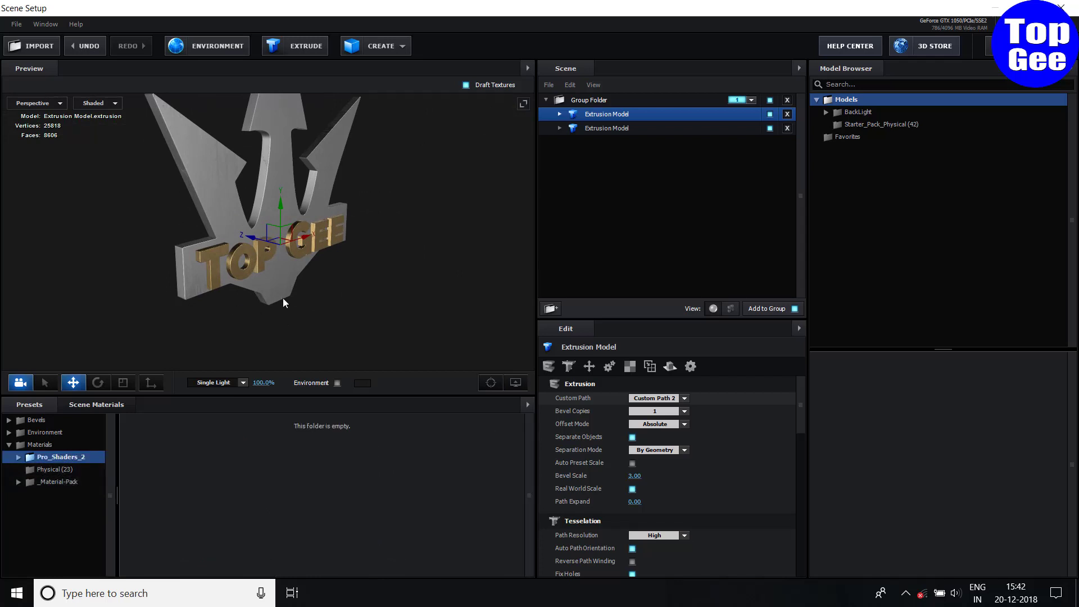
{"action": "left_click", "coordinate": [40, 469]}
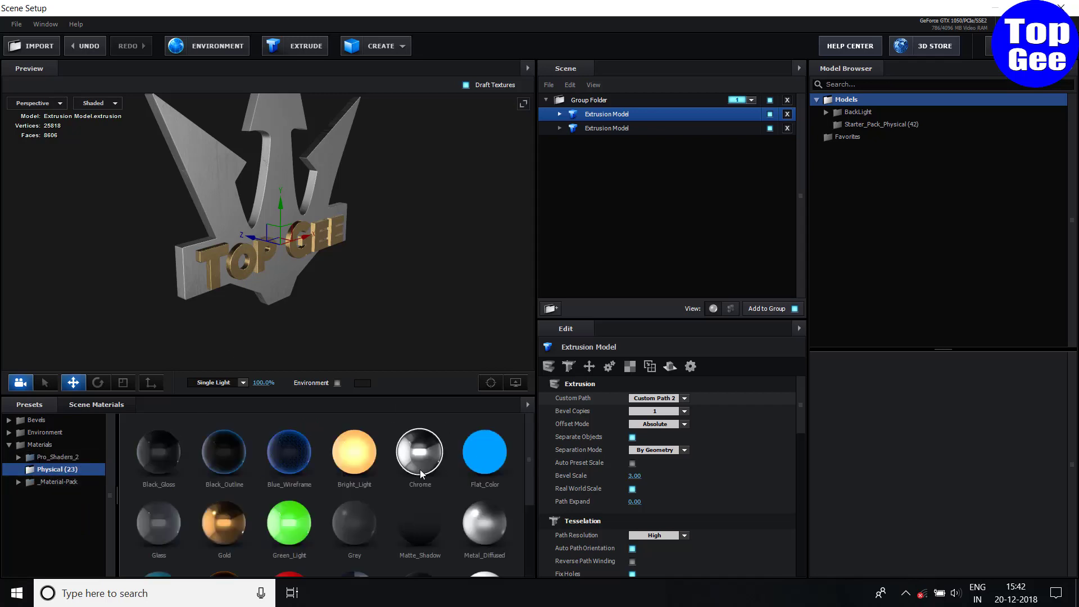
{"action": "left_click_drag", "start_coordinate": [431, 467], "coordinate": [604, 127]}
{"action": "left_click_drag", "start_coordinate": [441, 271], "coordinate": [342, 330]}
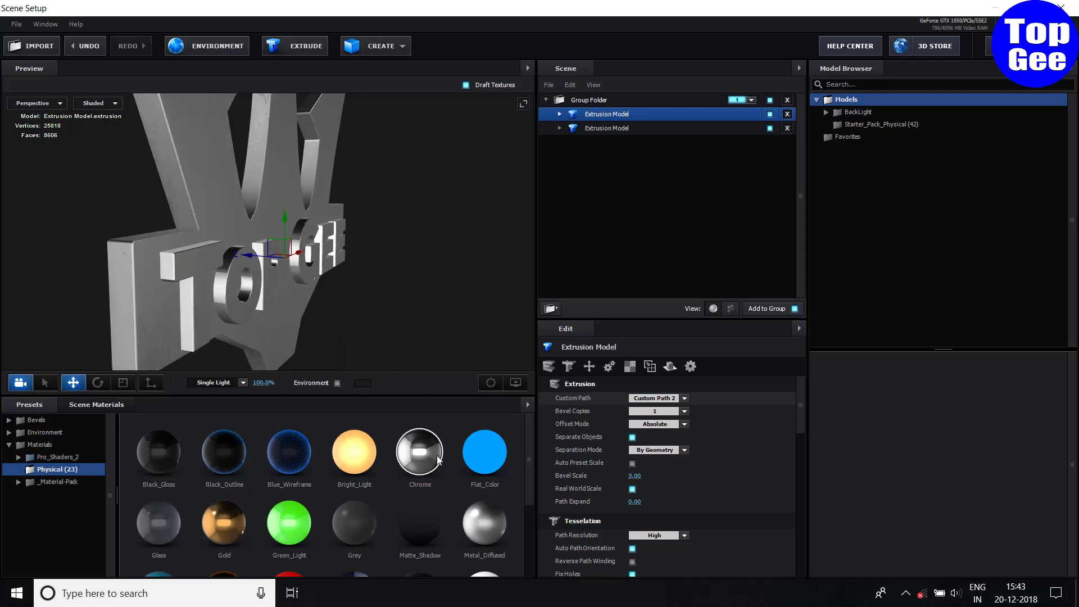
{"action": "left_click_drag", "start_coordinate": [419, 452], "coordinate": [553, 200]}
Step: Change the reflectivity color of the trident's Chrome material to blue
{"action": "left_click", "coordinate": [567, 129]}
{"action": "left_click", "coordinate": [608, 143]}
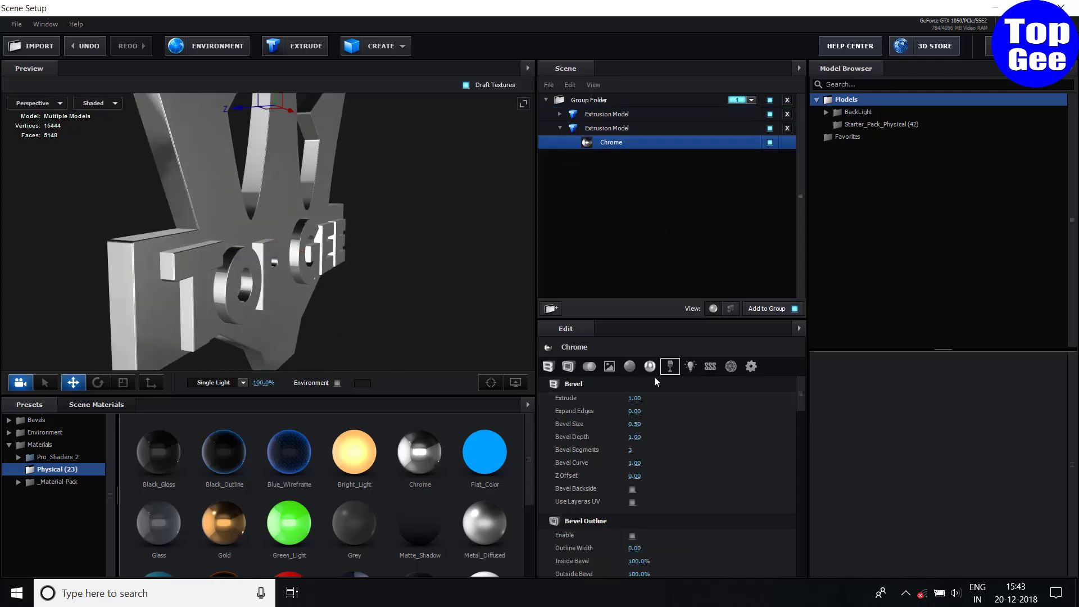
{"action": "left_click", "coordinate": [627, 368]}
{"action": "left_click", "coordinate": [636, 497]}
{"action": "left_click_drag", "start_coordinate": [660, 476], "coordinate": [690, 411]}
{"action": "left_click", "coordinate": [717, 561]}
{"action": "left_click_drag", "start_coordinate": [360, 300], "coordinate": [323, 283]}
{"action": "left_click", "coordinate": [636, 496]}
{"action": "left_click", "coordinate": [692, 467]}
{"action": "left_click", "coordinate": [721, 562]}
{"action": "left_click_drag", "start_coordinate": [396, 355], "coordinate": [553, 382]}
Step: Apply a gold metal material from the Pro_Shaders_2 Metal presets to the lettering model
{"action": "double_click", "coordinate": [56, 457]}
{"action": "left_click", "coordinate": [62, 519]}
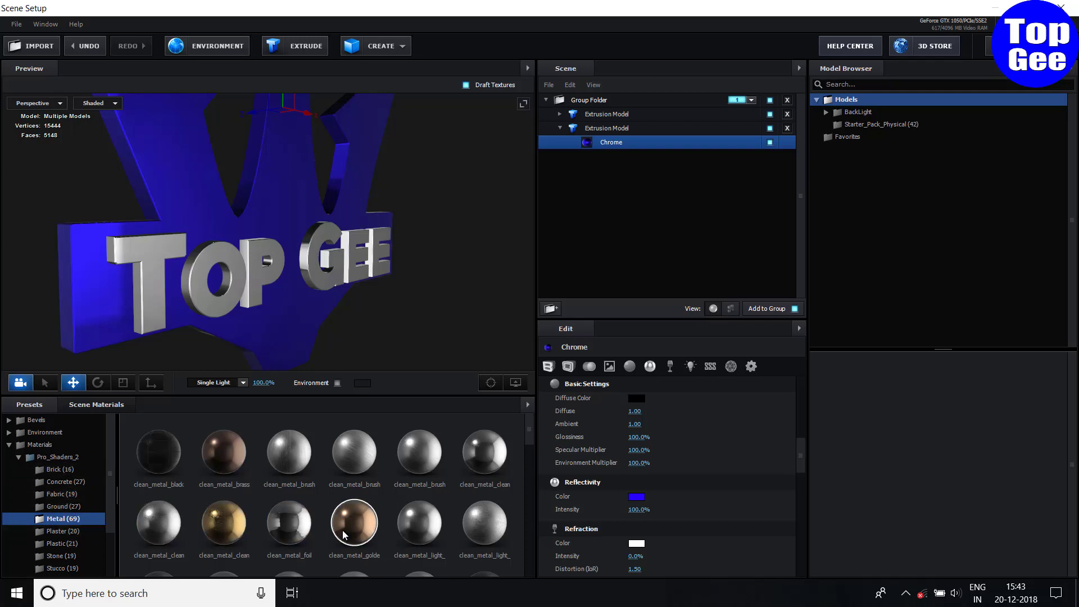
{"action": "scroll", "coordinate": [372, 501], "scroll_direction": "down", "scroll_amount": 1}
{"action": "left_click_drag", "start_coordinate": [372, 501], "coordinate": [612, 115]}
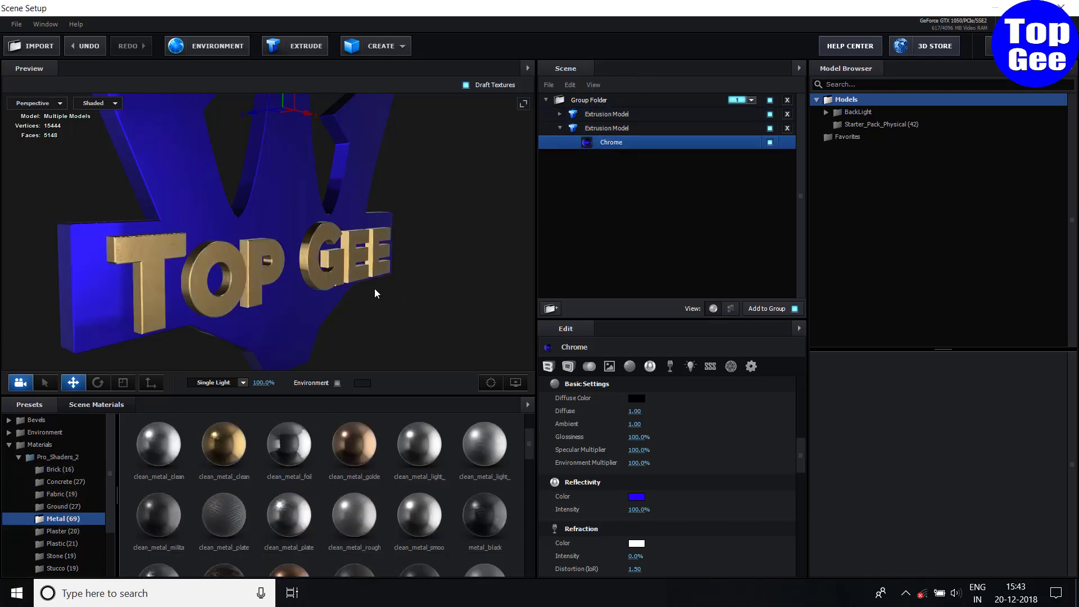
Step: Replace the trident's blue Chrome with the clean_metal_brushed_clean_01 material
{"action": "scroll", "coordinate": [343, 290], "scroll_direction": "up", "scroll_amount": 7}
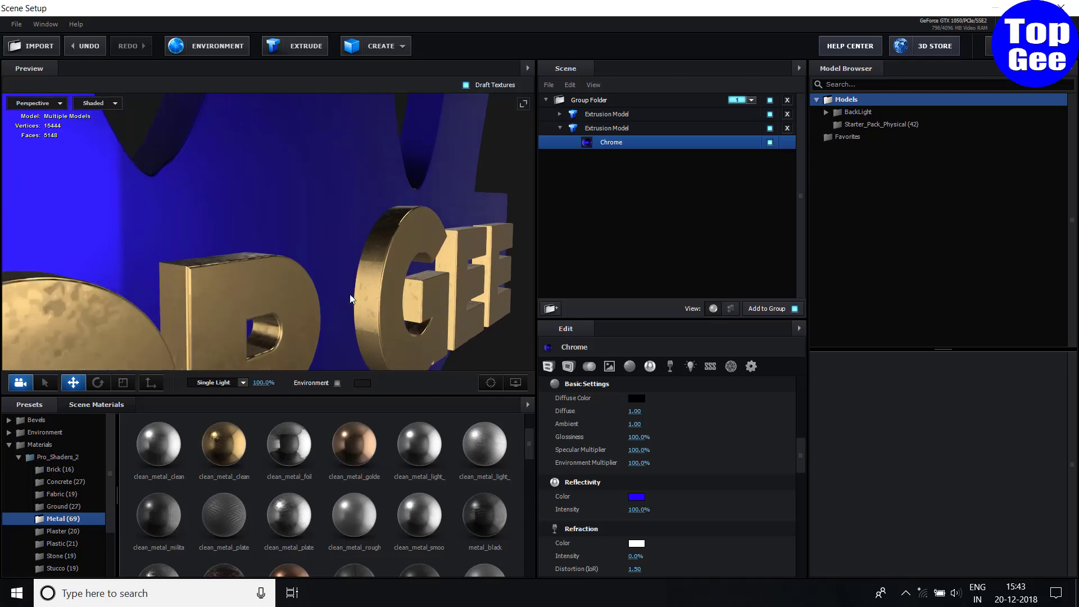
{"action": "left_click_drag", "start_coordinate": [380, 313], "coordinate": [298, 293]}
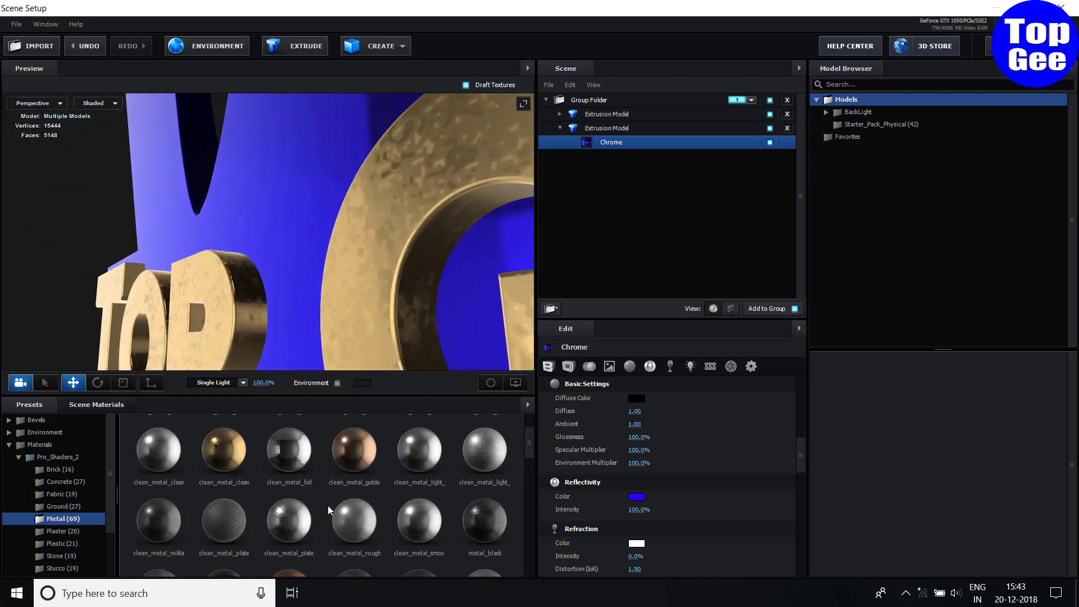
{"action": "scroll", "coordinate": [328, 505], "scroll_direction": "up", "scroll_amount": 2}
{"action": "mouse_move", "coordinate": [291, 453]}
{"action": "left_mouse_down"}
{"action": "mouse_move", "coordinate": [607, 115]}
{"action": "mouse_move", "coordinate": [607, 128]}
{"action": "left_mouse_up"}
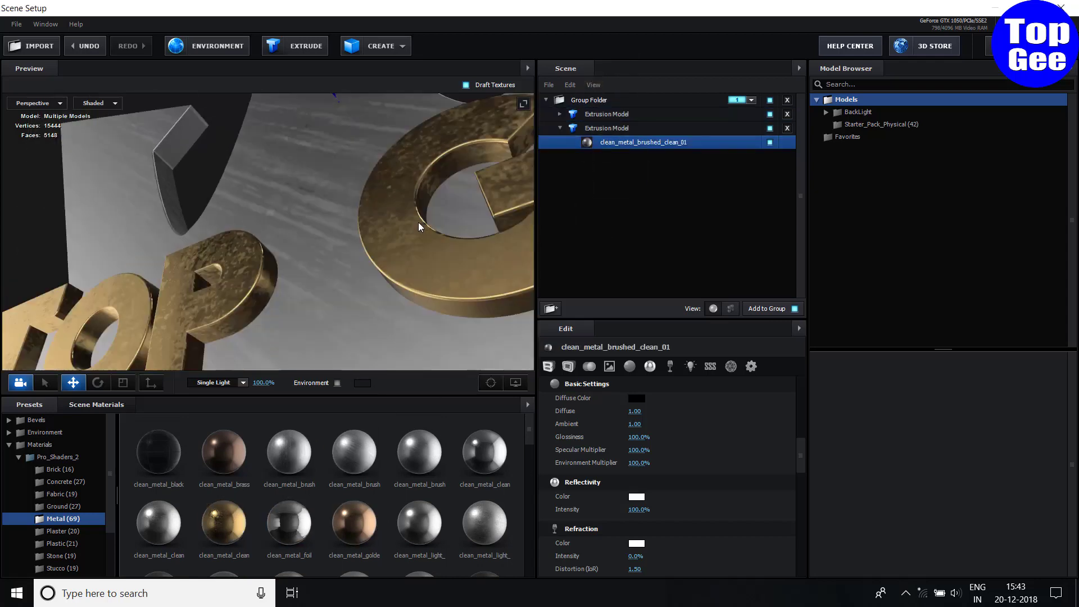
Step: Set the trident extrusion's UV Repeat to 5 in both directions
{"action": "left_click", "coordinate": [606, 128]}
{"action": "left_click", "coordinate": [634, 412]}
{"action": "type", "text": "5"}
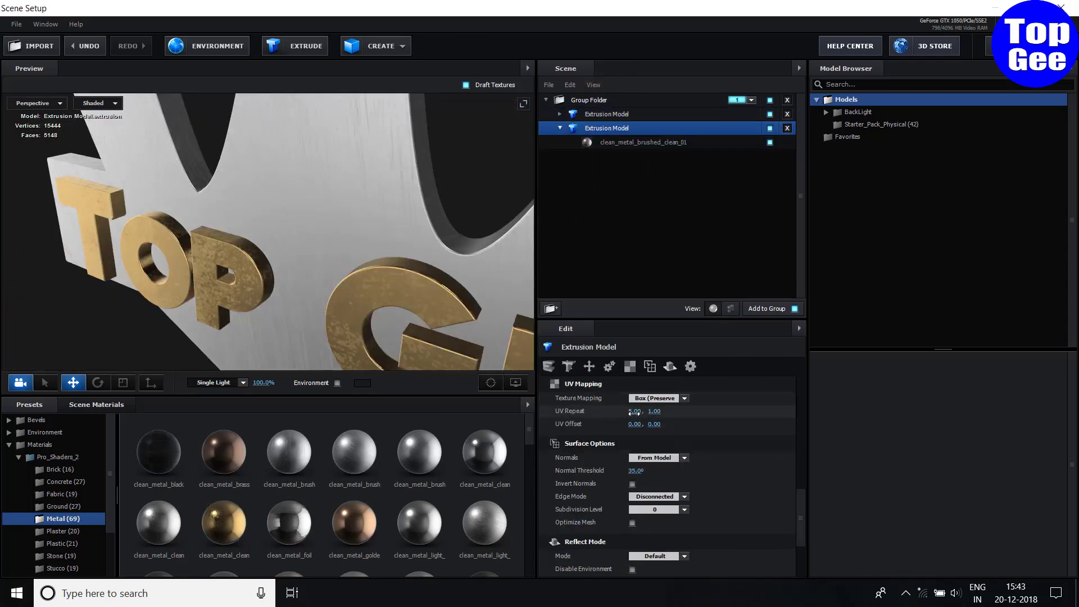
{"action": "key", "text": "Tab"}
{"action": "type", "text": "5"}
{"action": "left_click_drag", "start_coordinate": [393, 261], "coordinate": [297, 270]}
{"action": "left_click_drag", "start_coordinate": [361, 278], "coordinate": [325, 275]}
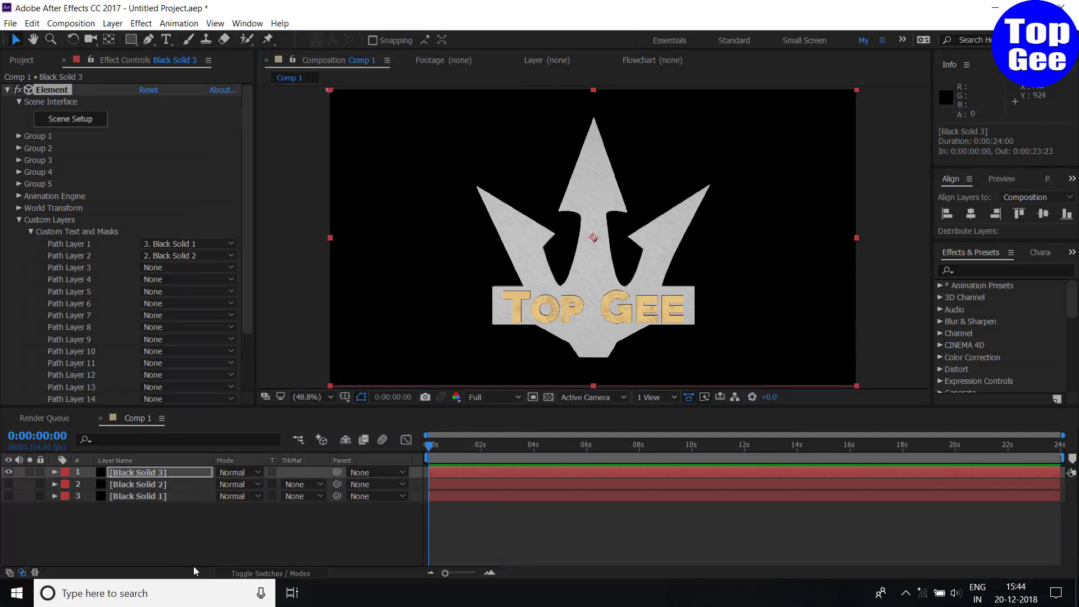
Step: Add a two-node camera named Camera 1 with the 35mm preset to the composition
{"action": "right_click", "coordinate": [164, 544]}
{"action": "mouse_move", "coordinate": [191, 430]}
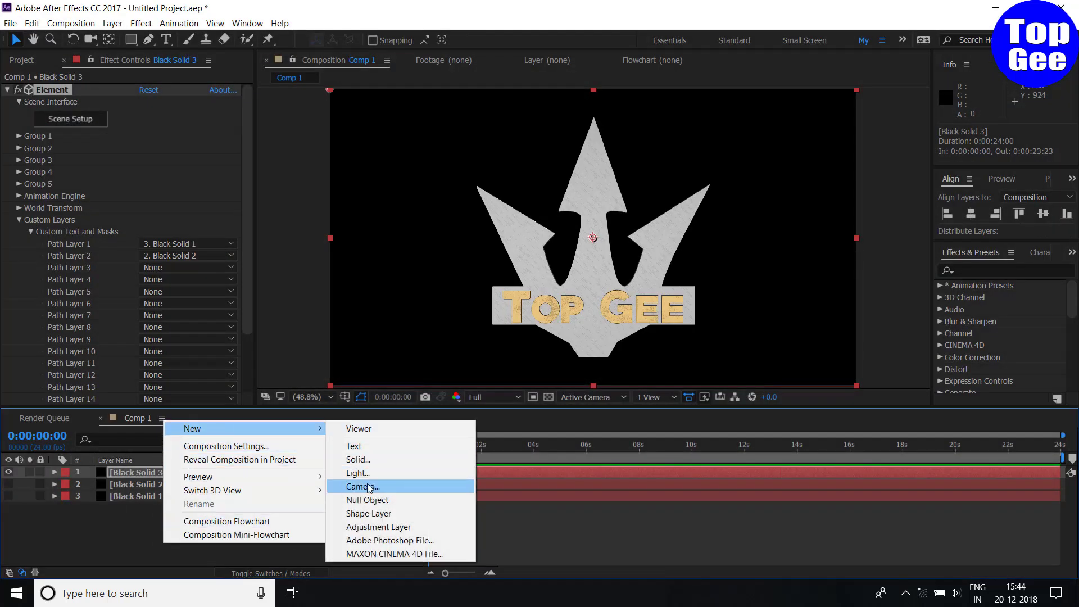
{"action": "left_click", "coordinate": [438, 485]}
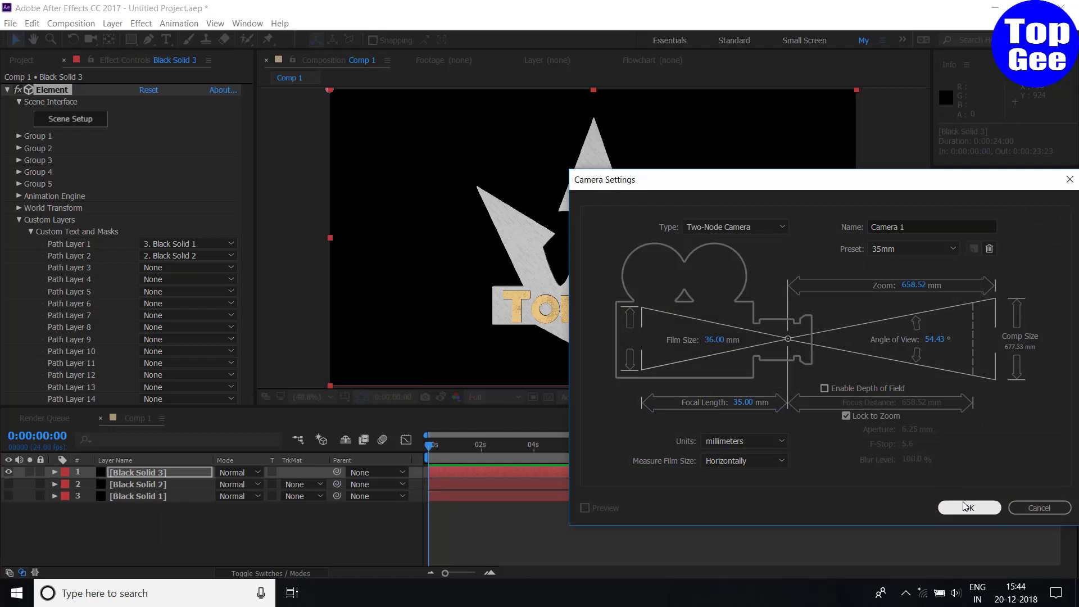
{"action": "left_click", "coordinate": [962, 505]}
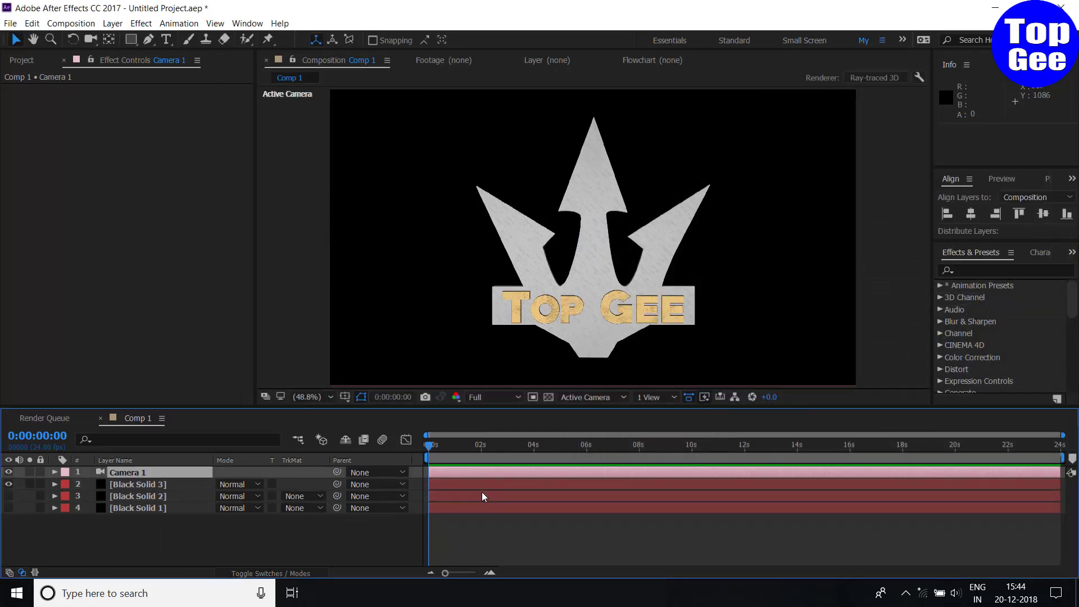
Step: Start keyframing Camera 1's point of interest, position, orientation and X, Y and Z rotation at the start of the timeline
{"action": "left_click", "coordinate": [55, 472]}
{"action": "left_click", "coordinate": [66, 484]}
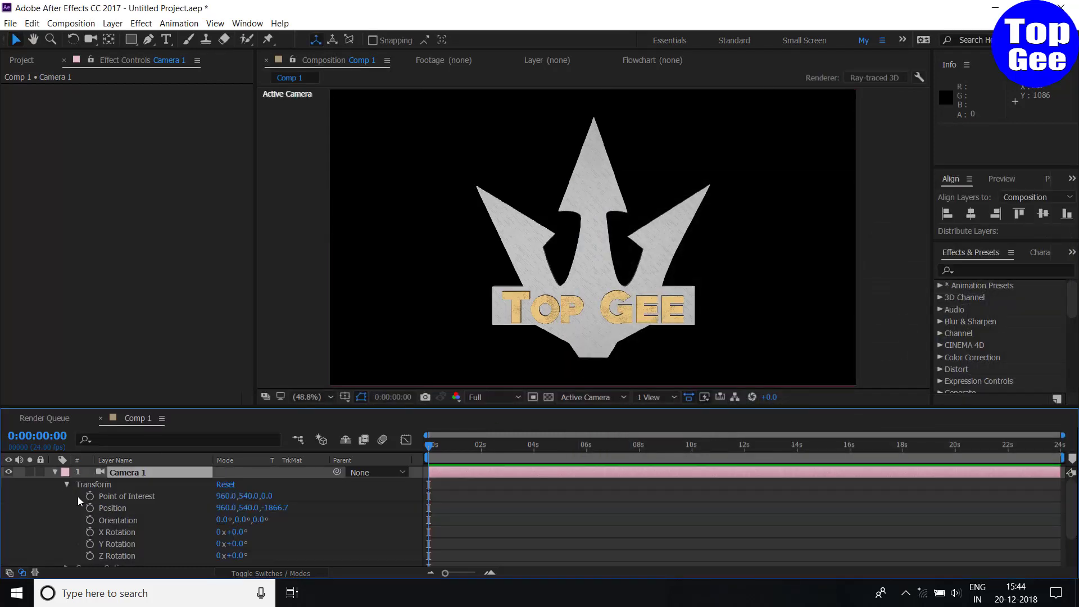
{"action": "left_click_drag", "start_coordinate": [77, 497], "coordinate": [91, 555]}
{"action": "left_click", "coordinate": [90, 555]}
Step: At 0:00:04:17, orbit the camera around the logo to a position of about 2489, 373, -1058
{"action": "left_click_drag", "start_coordinate": [429, 450], "coordinate": [553, 454]}
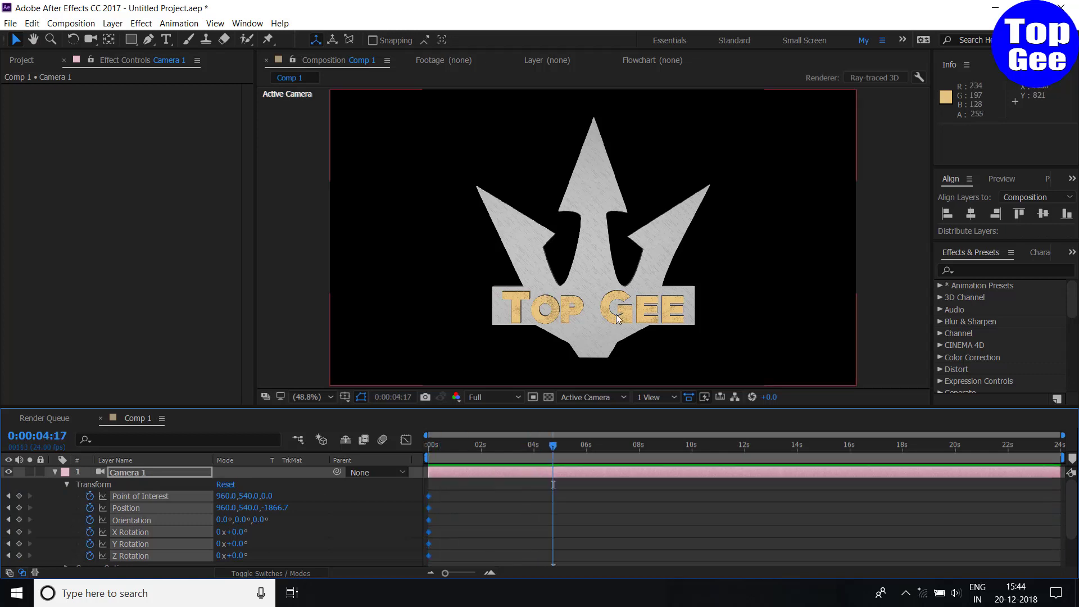
{"action": "key", "text": "c"}
{"action": "left_click_drag", "start_coordinate": [617, 297], "coordinate": [569, 315]}
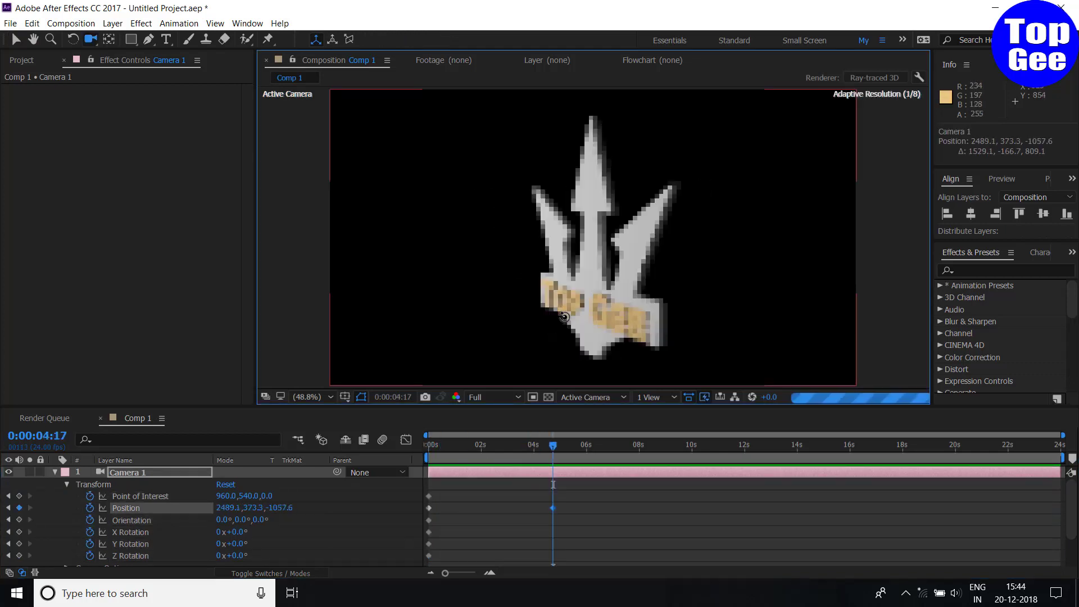
Step: Play the camera animation from the beginning of the composition to check the logo's movement
{"action": "key", "text": "Home"}
{"action": "key", "text": "space"}
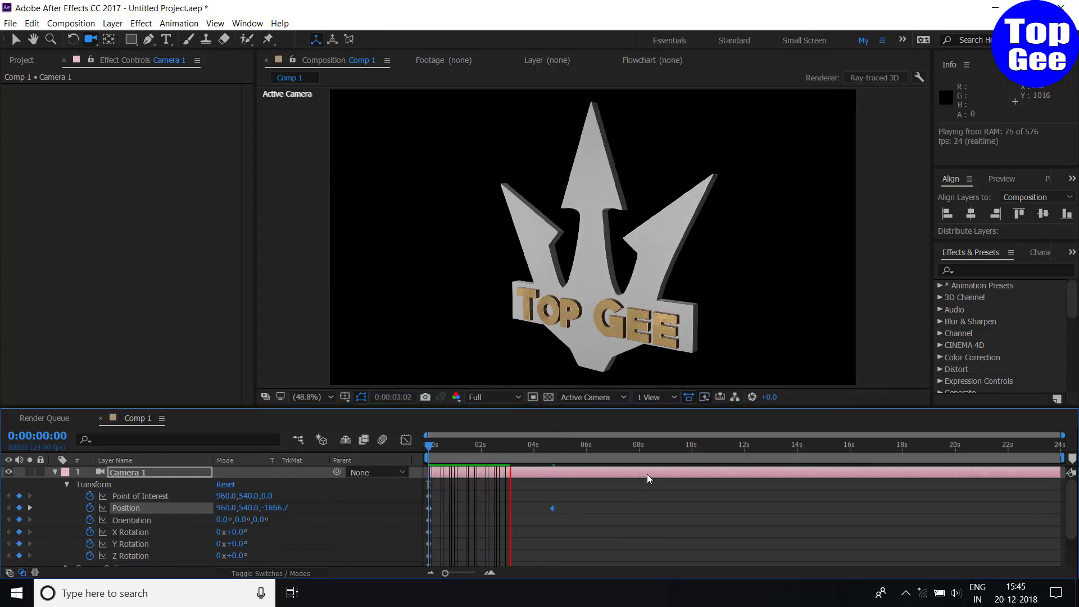
{"action": "key", "text": "space"}
{"action": "key", "text": "Home"}
{"action": "key", "text": "space"}
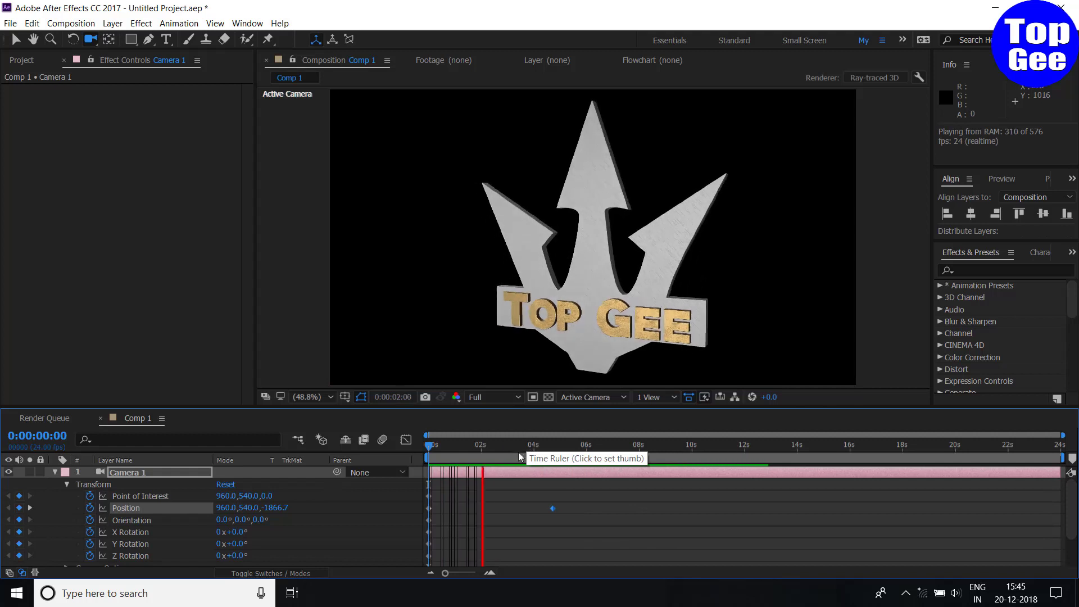
Step: Orbit the camera at the timeline start to a position of about -469, 1131, -1046 and delete its second Position keyframe
{"action": "key", "text": "space"}
{"action": "left_click_drag", "start_coordinate": [553, 508], "coordinate": [477, 508]}
{"action": "key", "text": "space"}
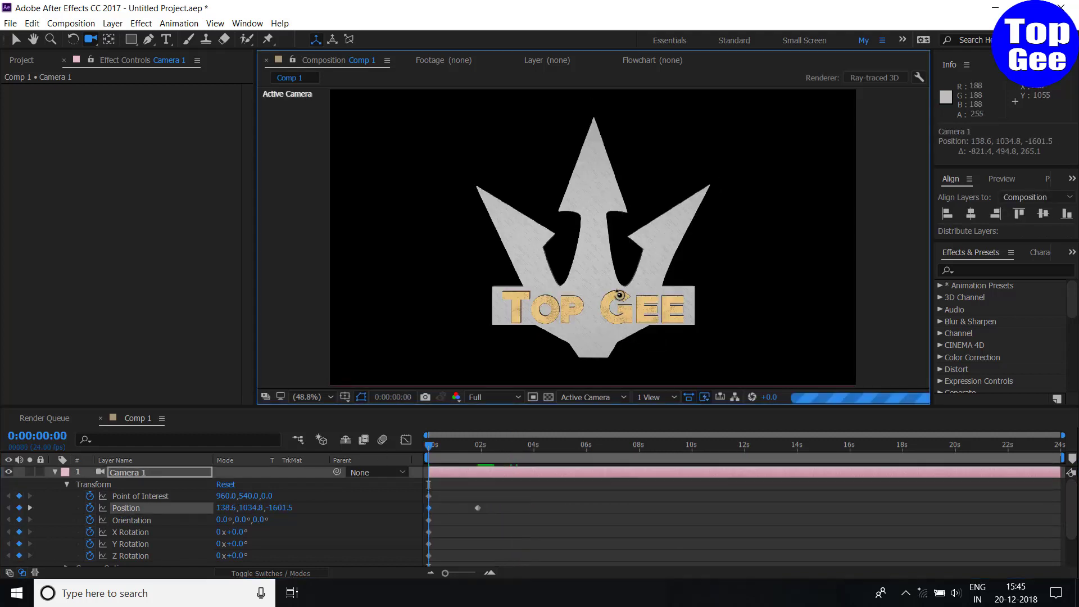
{"action": "left_click", "coordinate": [477, 508]}
{"action": "key", "text": "Delete"}
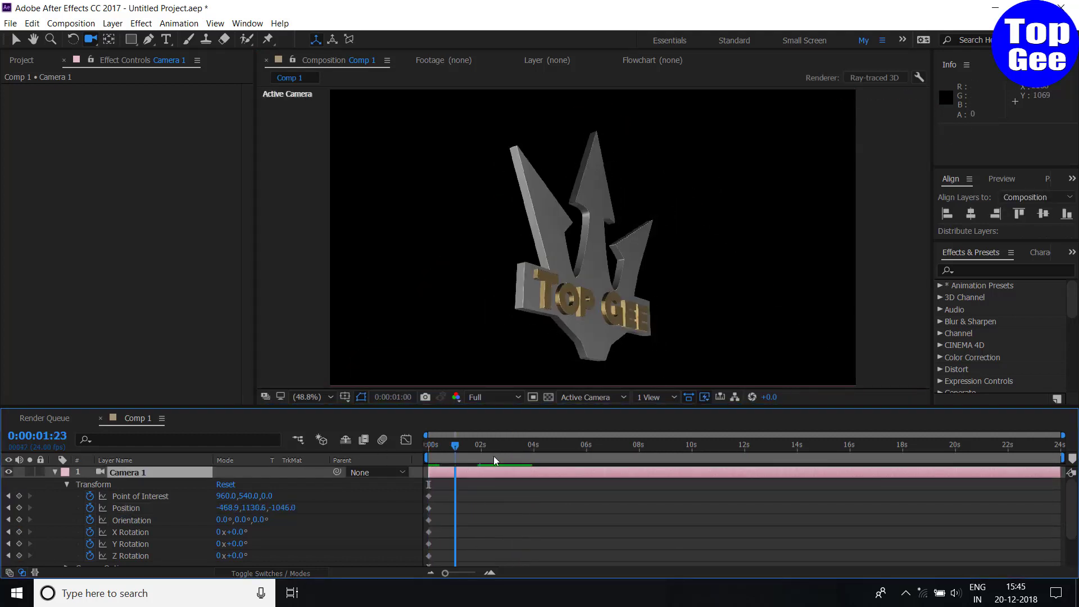
Step: At 0:00:02:12, orbit, pull back and pan the camera to a position of about 1170, 724, -2574, and preview the move
{"action": "left_click", "coordinate": [493, 447]}
{"action": "left_click_drag", "start_coordinate": [563, 300], "coordinate": [513, 344]}
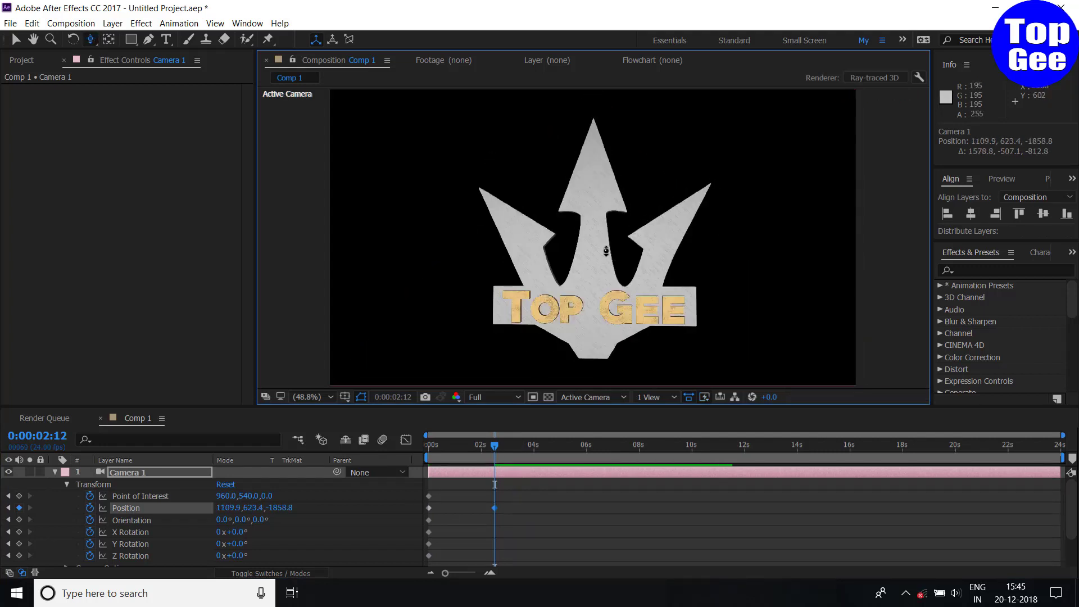
{"action": "left_click_drag", "start_coordinate": [604, 248], "coordinate": [600, 349]}
{"action": "left_click_drag", "start_coordinate": [604, 302], "coordinate": [602, 284]}
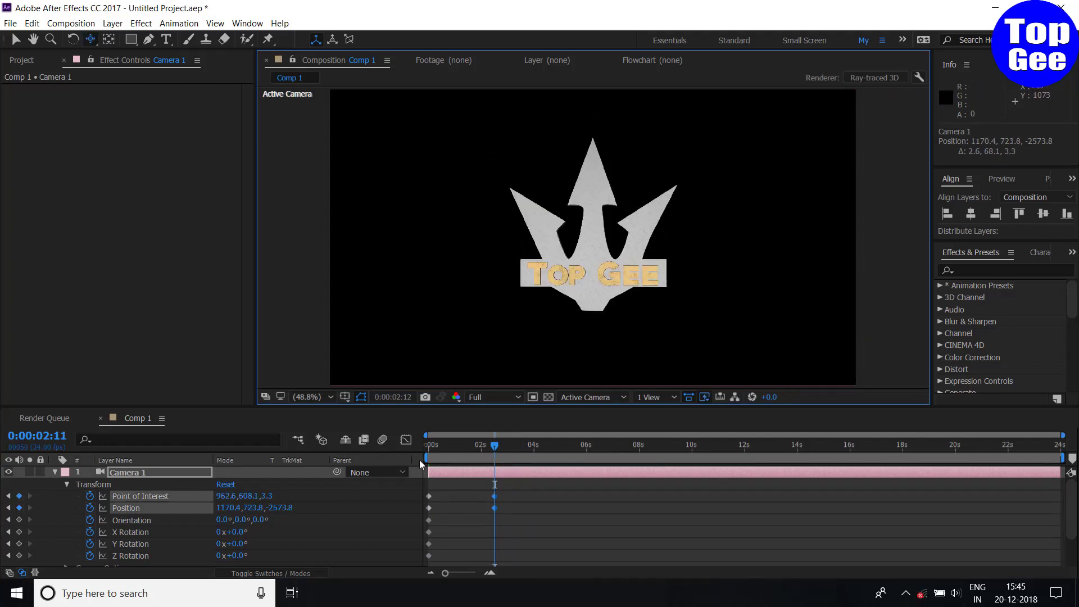
{"action": "key", "text": "space"}
{"action": "key", "text": "space"}
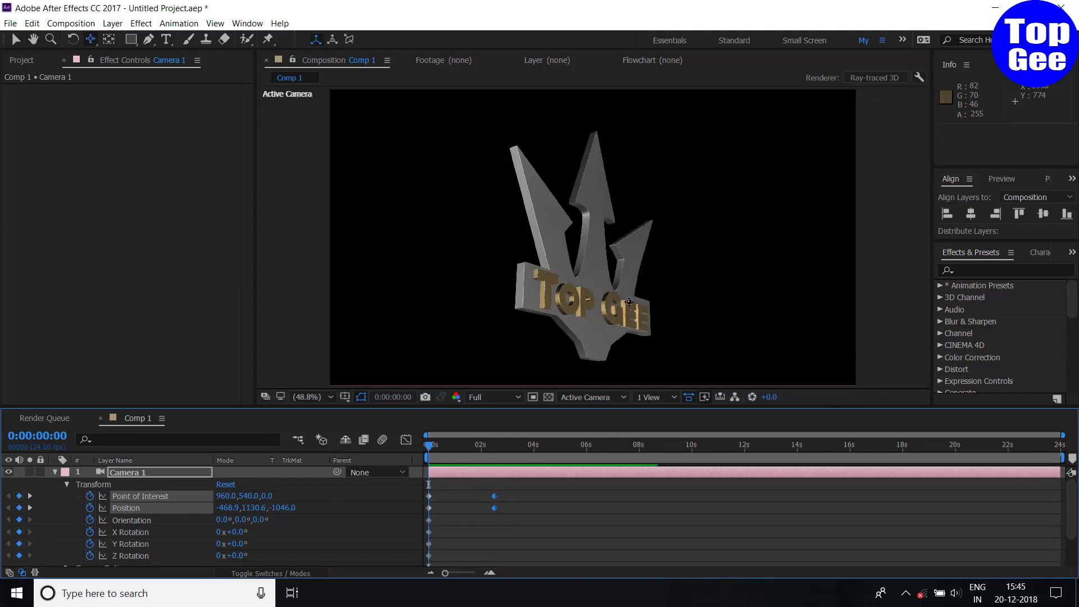
{"action": "key", "text": "space"}
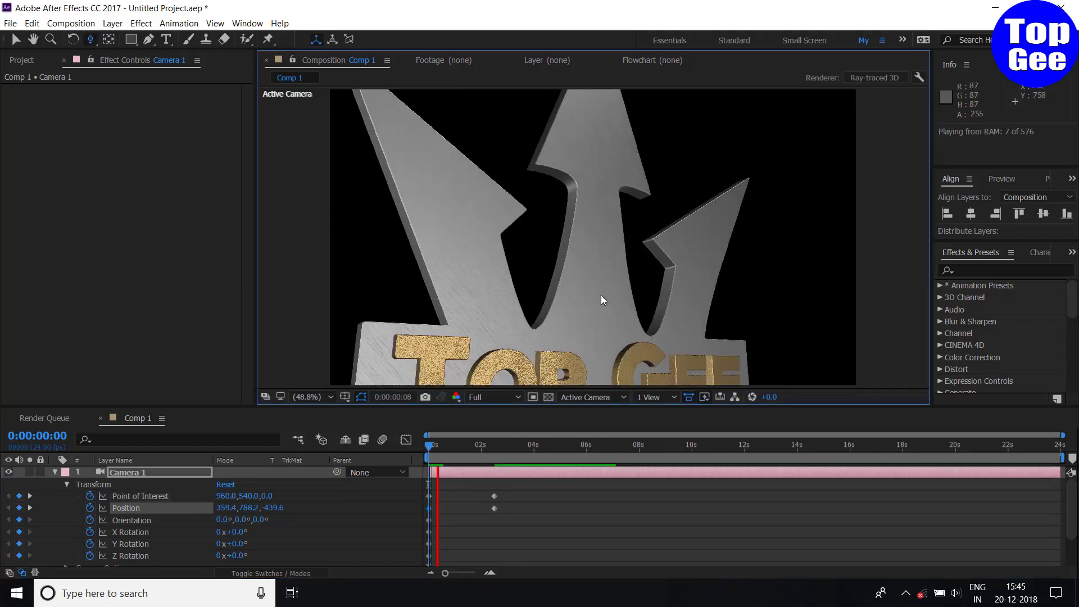
Step: At the start of the timeline, bring the camera close to the lettering, to a position of about 353, 899, -369
{"action": "key", "text": "space"}
{"action": "left_click", "coordinate": [429, 450]}
{"action": "key", "text": "c"}
{"action": "key", "text": "c"}
{"action": "key", "text": "c"}
{"action": "left_click_drag", "start_coordinate": [574, 331], "coordinate": [631, 229]}
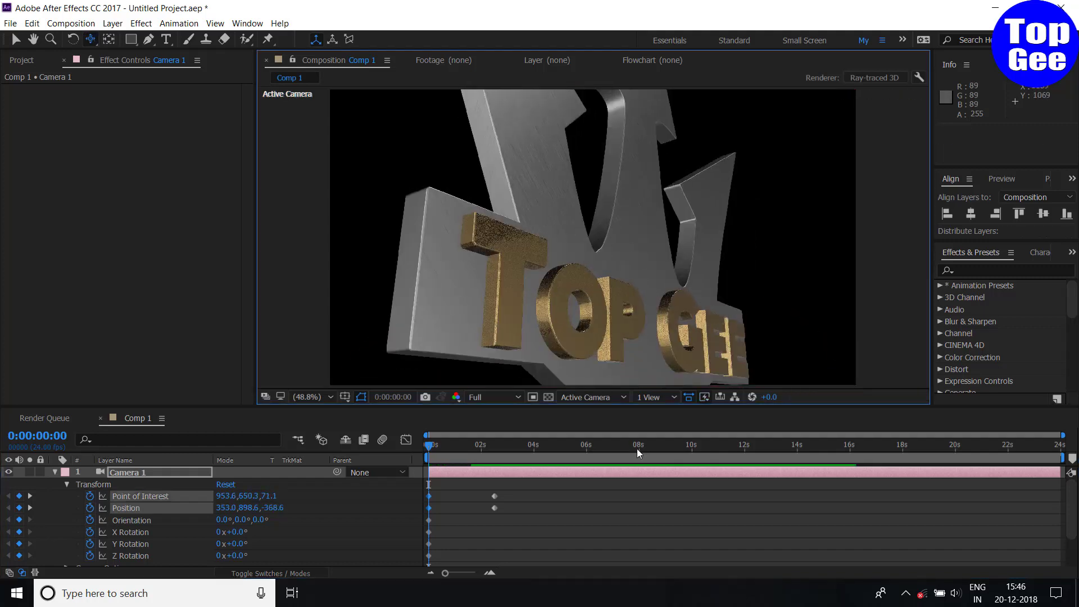
Step: Play the camera animation and delete the second Point of Interest and Position keyframes near 0:00:02:12
{"action": "key", "text": "space"}
{"action": "key", "text": "space"}
{"action": "left_click_drag", "start_coordinate": [506, 487], "coordinate": [484, 514]}
{"action": "key", "text": "Delete"}
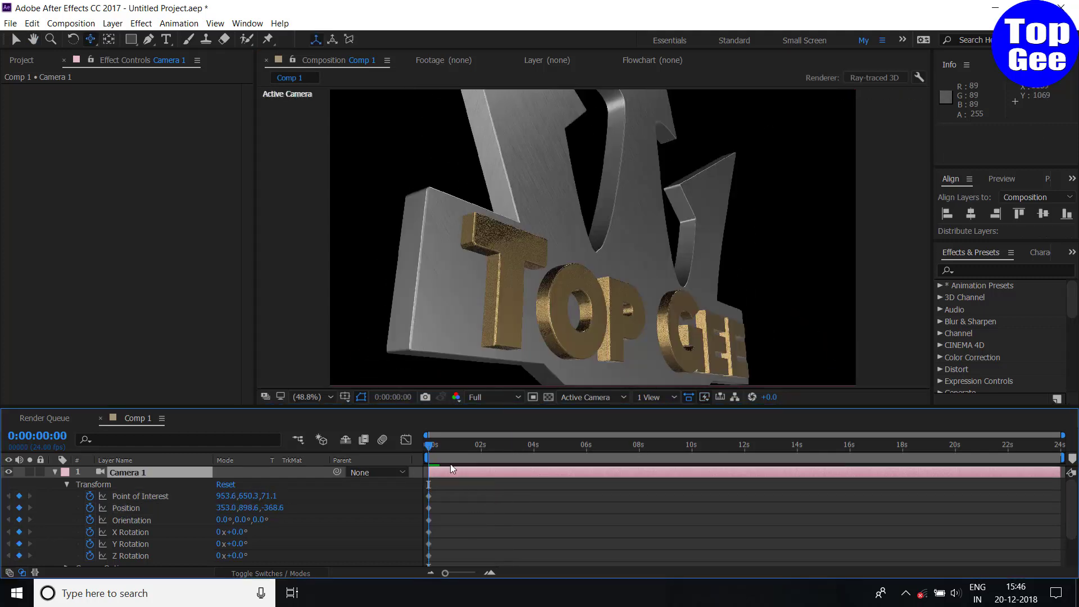
Step: Pan the camera to about 289, 693, -397 at the start and to about 378, 958, -369 at 0:00:03:02, and preview
{"action": "left_click_drag", "start_coordinate": [572, 277], "coordinate": [621, 431]}
{"action": "left_click", "coordinate": [510, 449]}
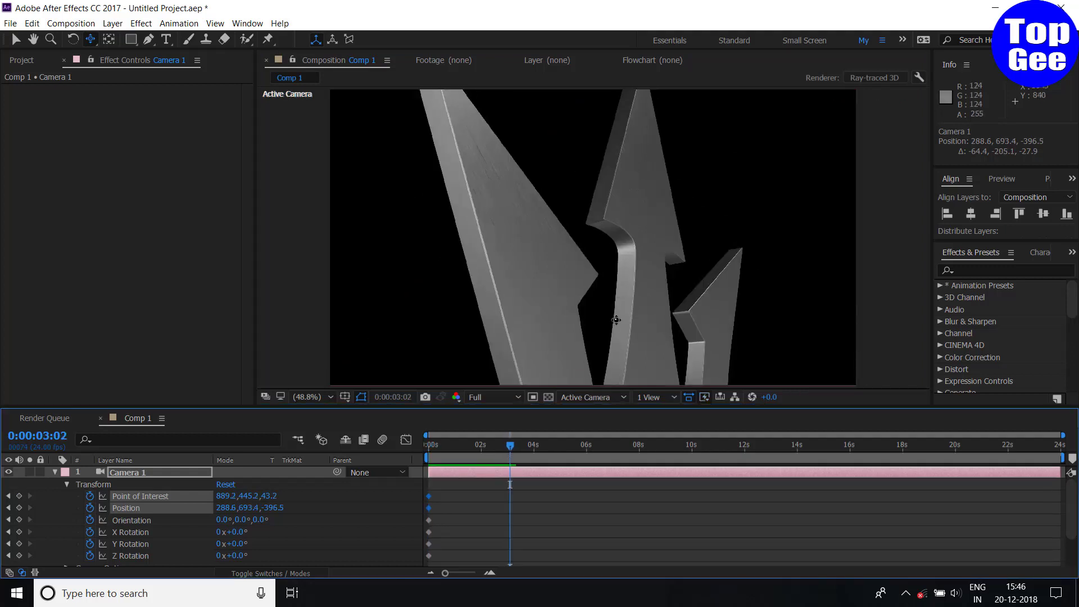
{"action": "left_click_drag", "start_coordinate": [620, 327], "coordinate": [517, 444]}
{"action": "key", "text": "space"}
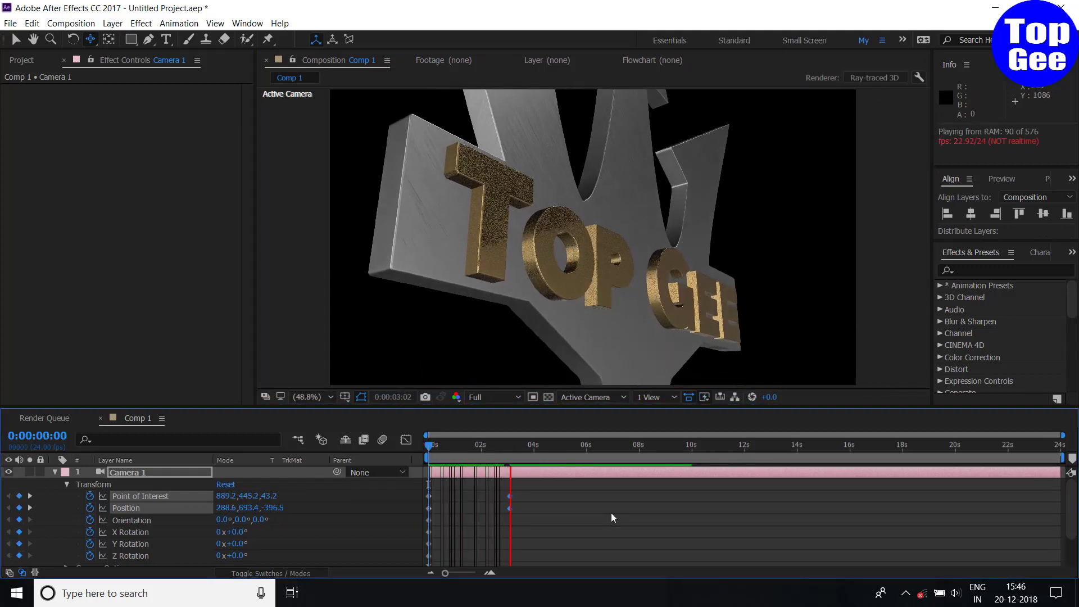
Step: Move the second Point of Interest and Position keyframes to 0:00:06:01, play the animation and return to the timeline start
{"action": "left_click_drag", "start_coordinate": [509, 495], "coordinate": [587, 504]}
{"action": "key", "text": "space"}
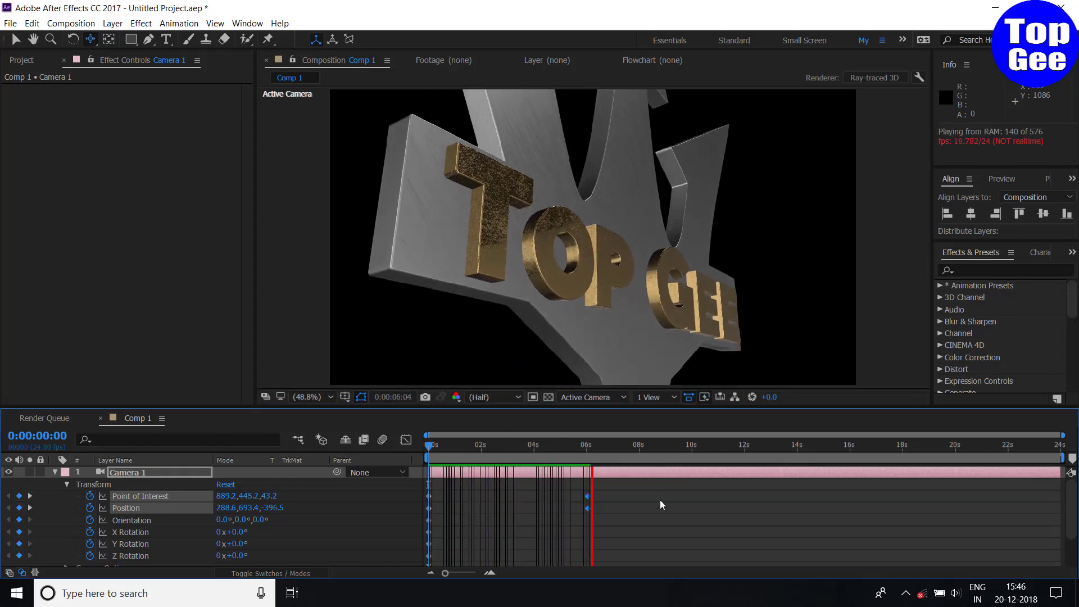
{"action": "key", "text": "space"}
{"action": "key", "text": "space"}
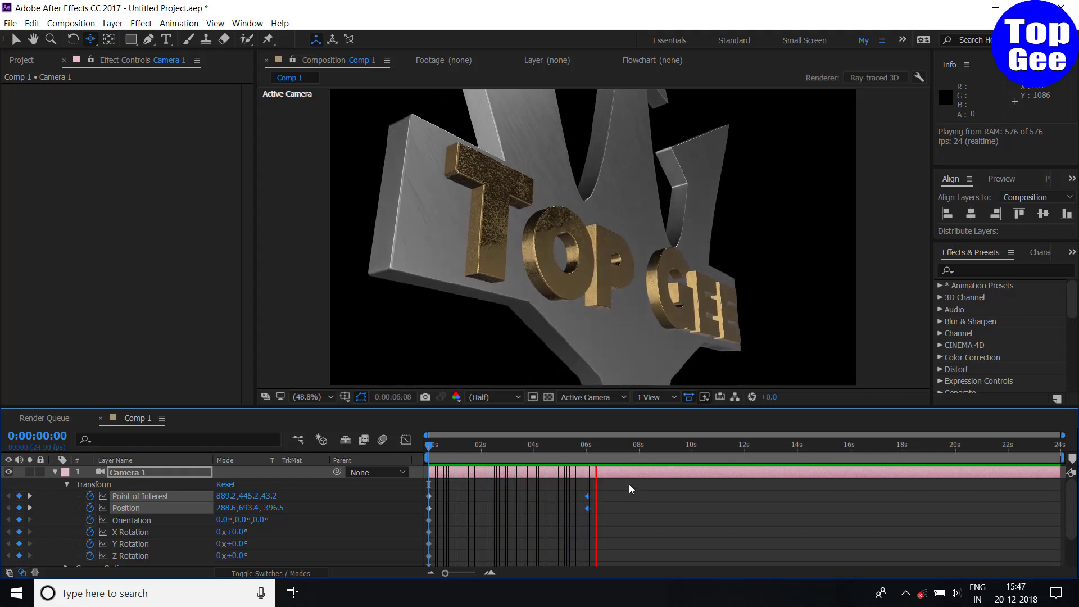
{"action": "key", "text": "space"}
{"action": "left_click_drag", "start_coordinate": [615, 444], "coordinate": [385, 464]}
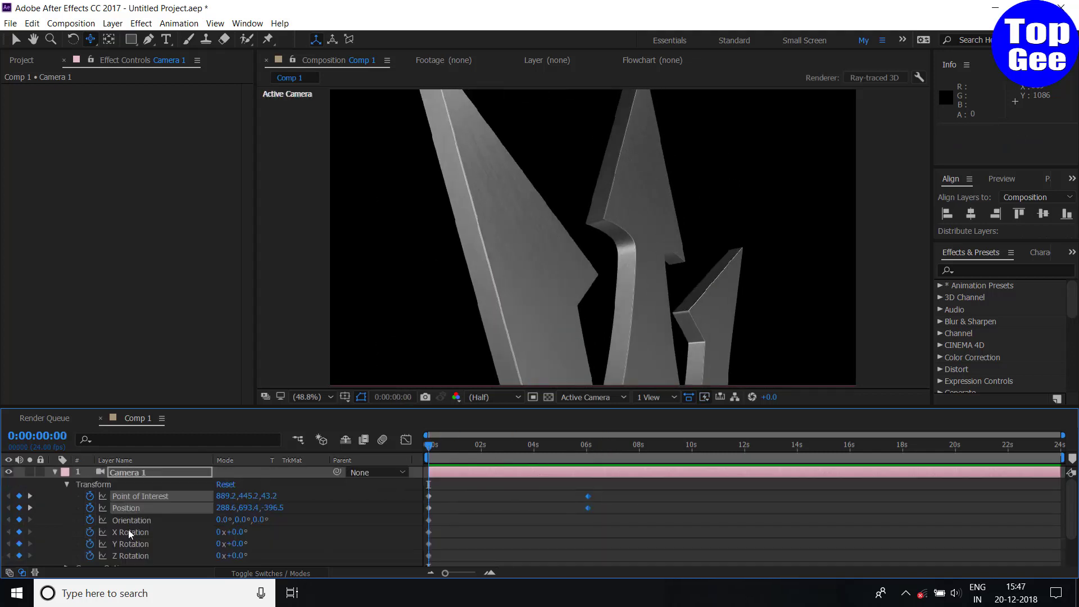
Step: Open Element's Scene Setup for Black Solid 3 and orbit the logo model to view it from the side
{"action": "left_click", "coordinate": [179, 485]}
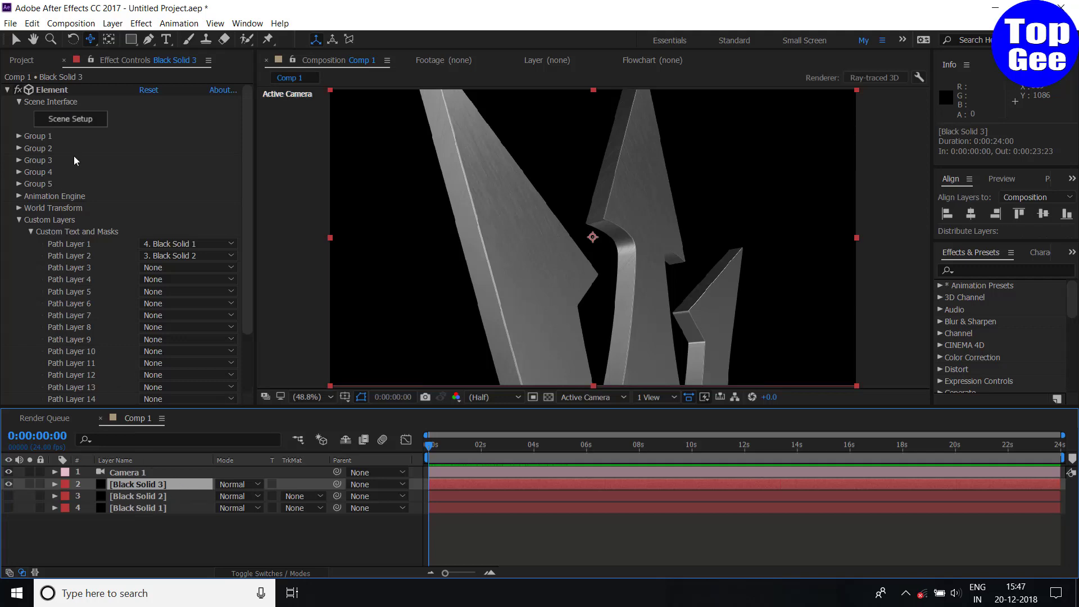
{"action": "left_click", "coordinate": [66, 120]}
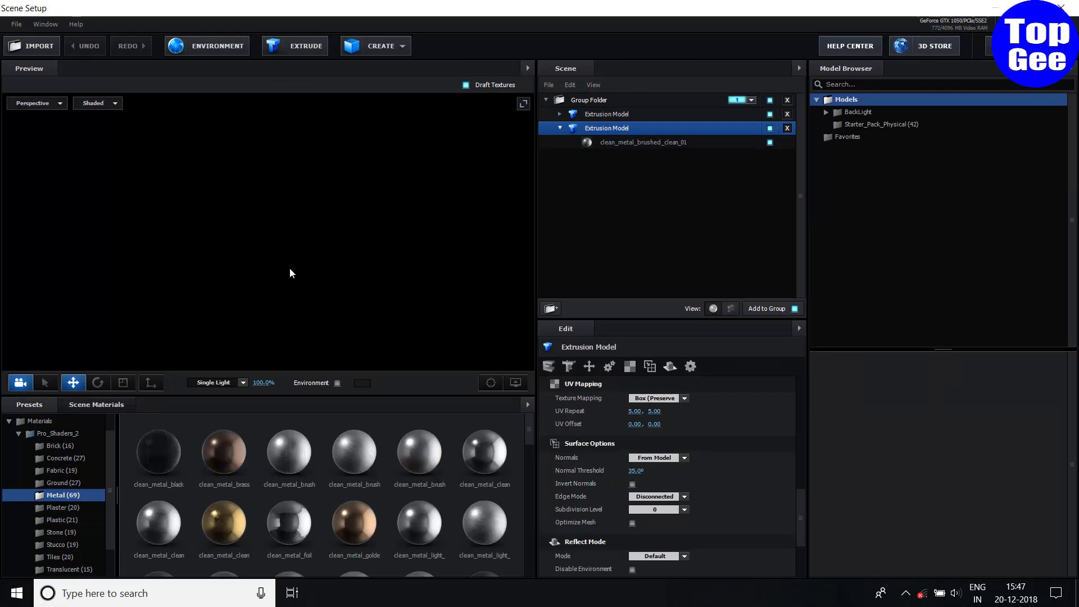
{"action": "scroll", "coordinate": [299, 256], "scroll_direction": "down", "scroll_amount": 2}
{"action": "scroll", "coordinate": [281, 248], "scroll_direction": "up", "scroll_amount": 5}
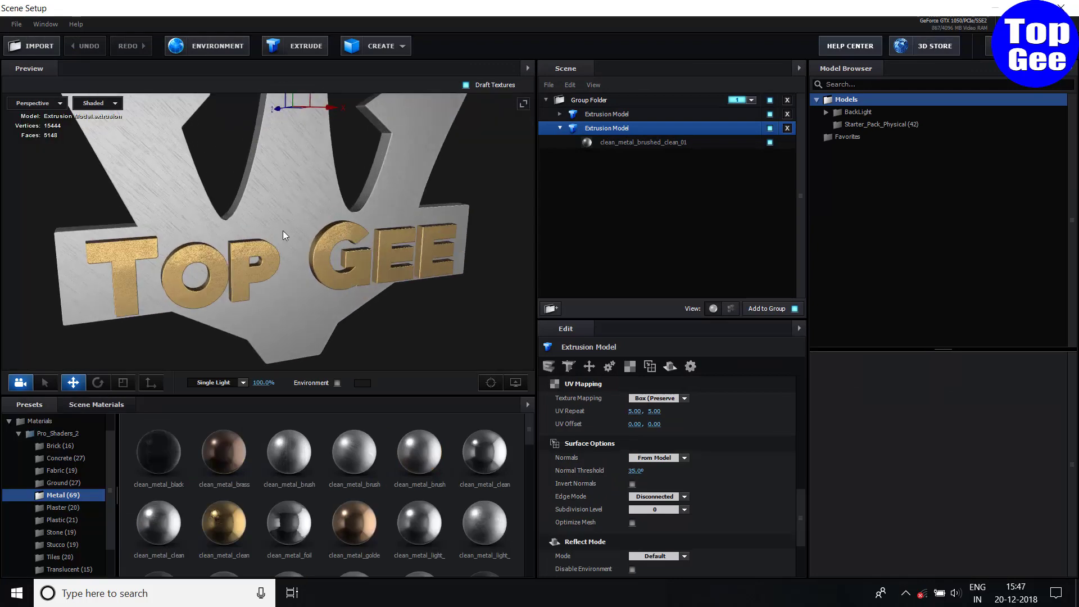
{"action": "left_click_drag", "start_coordinate": [282, 231], "coordinate": [337, 251]}
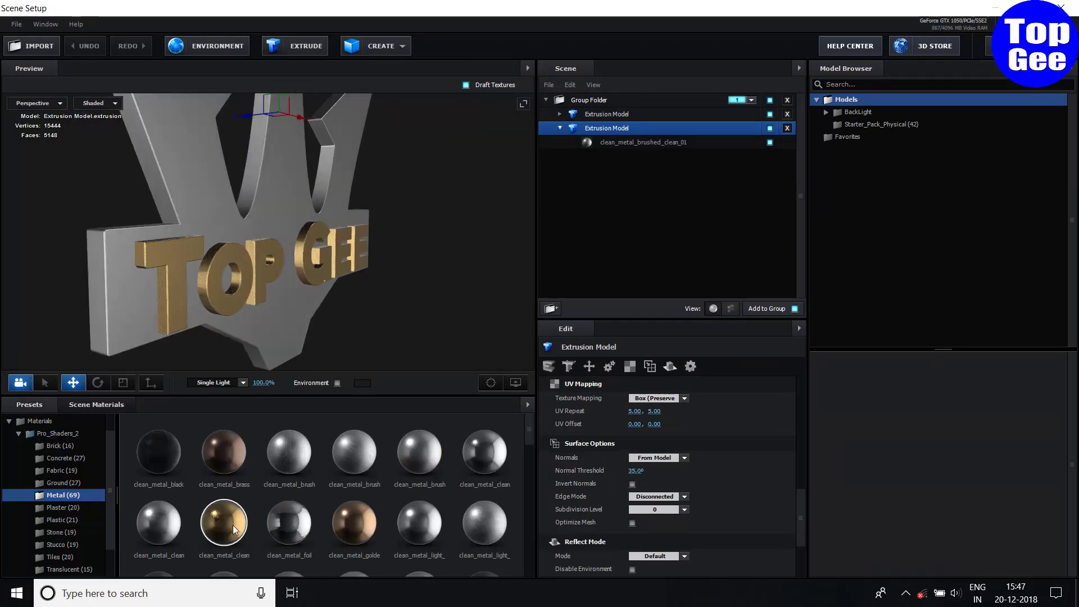
Step: Change the color of the lettering's clean_metal_clean_gold material to blue, 0011FF
{"action": "left_click", "coordinate": [560, 128]}
{"action": "left_click", "coordinate": [559, 114]}
{"action": "left_click", "coordinate": [633, 128]}
{"action": "left_click", "coordinate": [629, 366]}
{"action": "left_click", "coordinate": [637, 398]}
{"action": "left_click", "coordinate": [691, 476]}
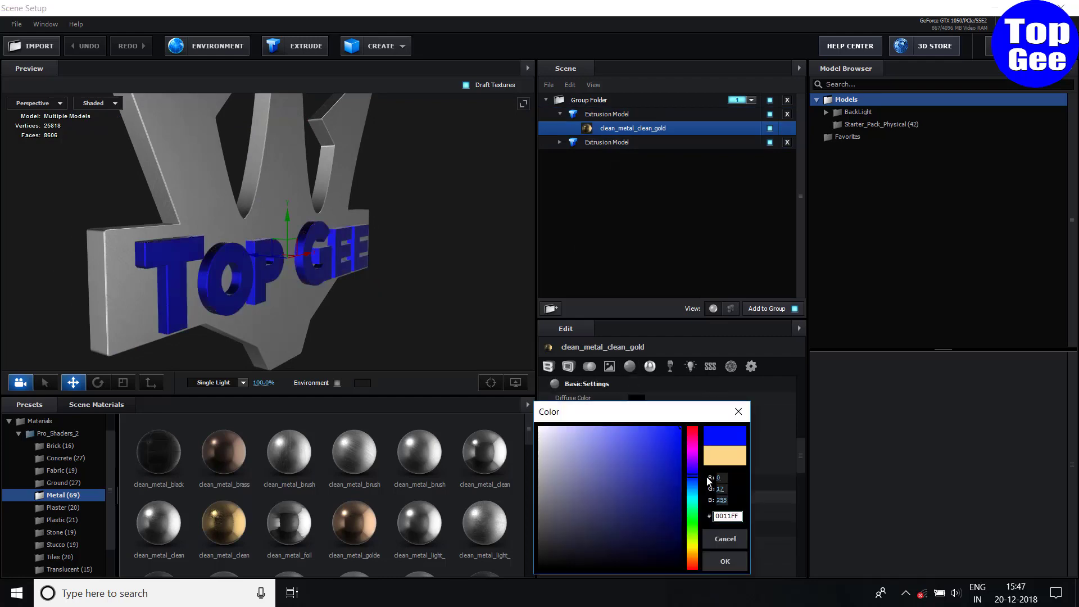
{"action": "left_click", "coordinate": [724, 561]}
Step: Change the color of the trident's clean_metal_brushed_clean_01 material to red, FF0000, and apply the scene changes
{"action": "left_click", "coordinate": [560, 142]}
{"action": "left_click", "coordinate": [623, 156]}
{"action": "left_click", "coordinate": [635, 497]}
{"action": "left_click_drag", "start_coordinate": [630, 477], "coordinate": [681, 426]}
{"action": "left_click", "coordinate": [711, 561]}
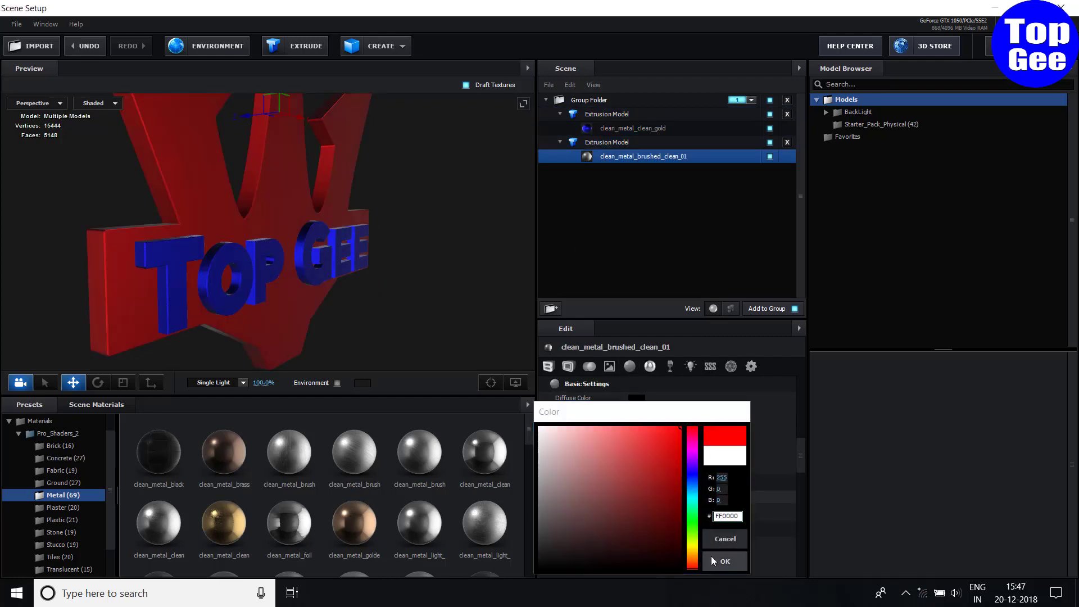
{"action": "left_click", "coordinate": [711, 561]}
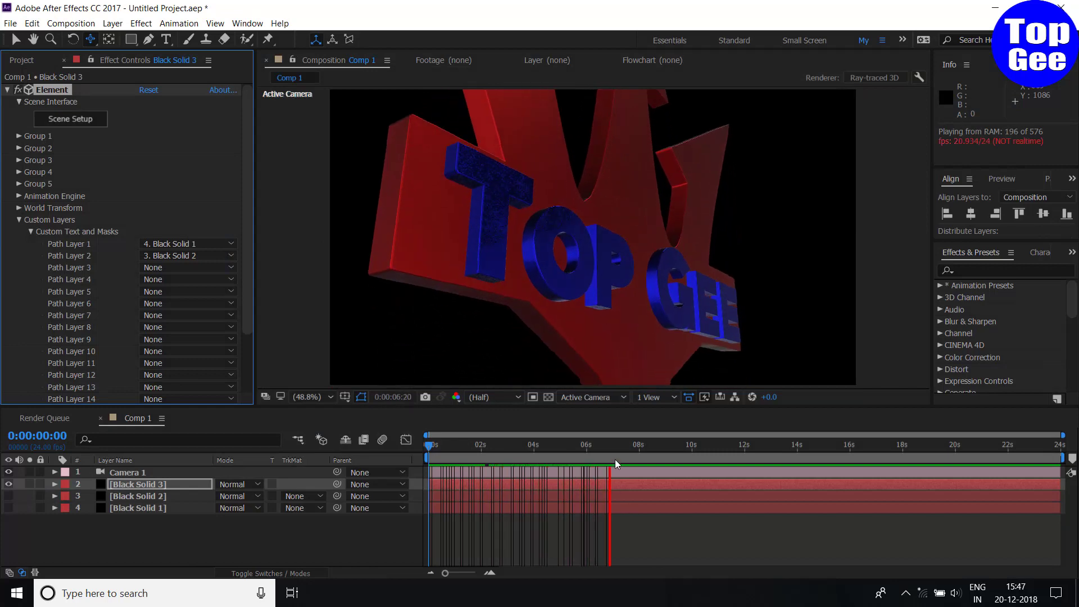
Step: Reveal Camera 1's keyframes, adjust its Position at the 0:00:06:01 keyframe and play the animation from the start
{"action": "key", "text": "space"}
{"action": "left_click", "coordinate": [517, 471]}
{"action": "key", "text": "u"}
{"action": "left_click", "coordinate": [30, 495]}
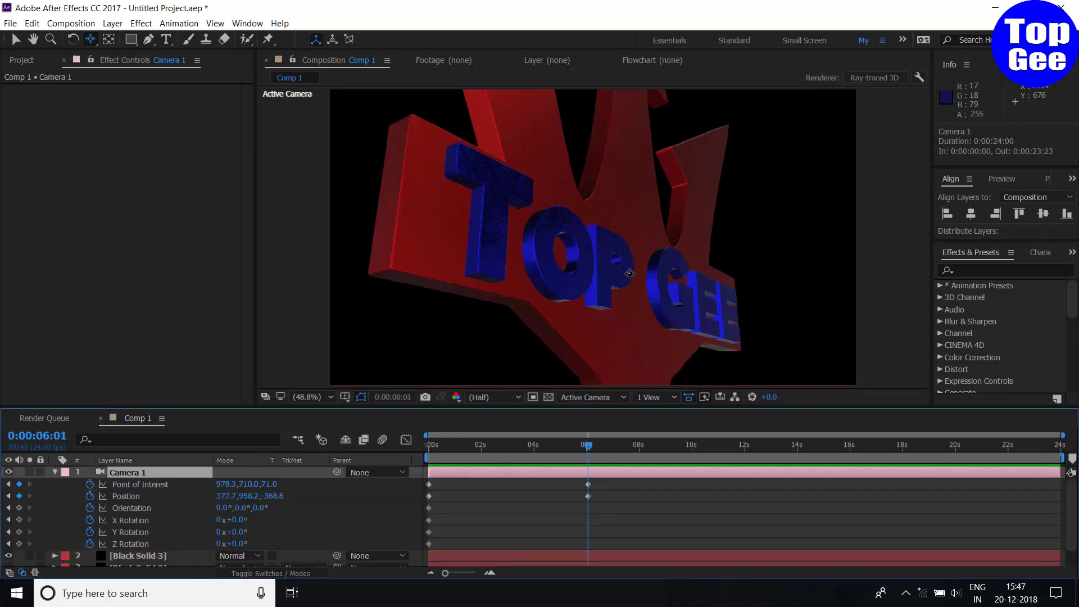
{"action": "left_click_drag", "start_coordinate": [612, 263], "coordinate": [604, 382]}
{"action": "key", "text": "space"}
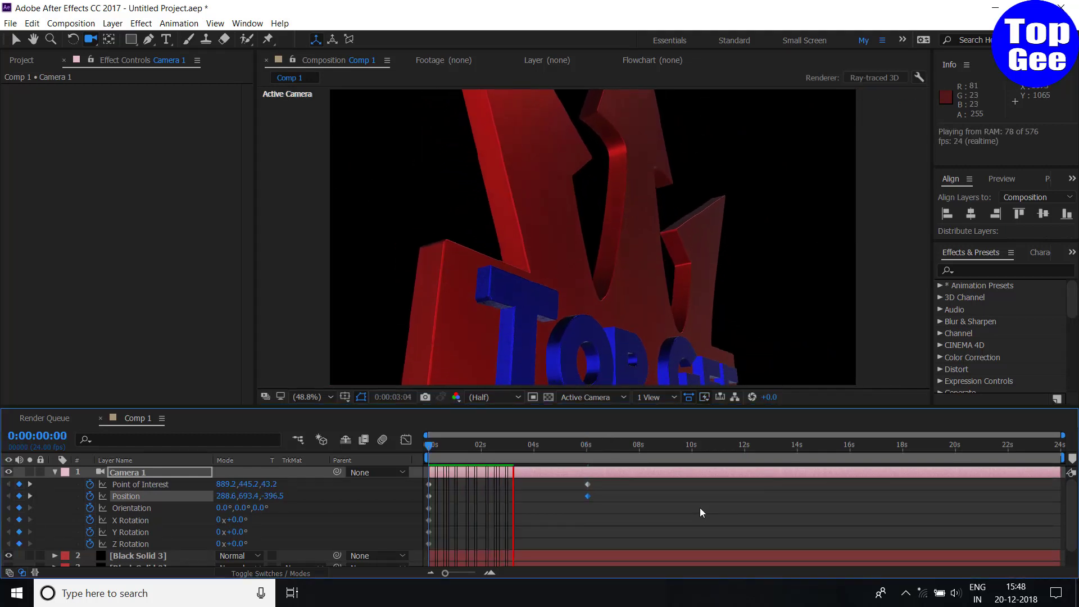
{"action": "key", "text": "space"}
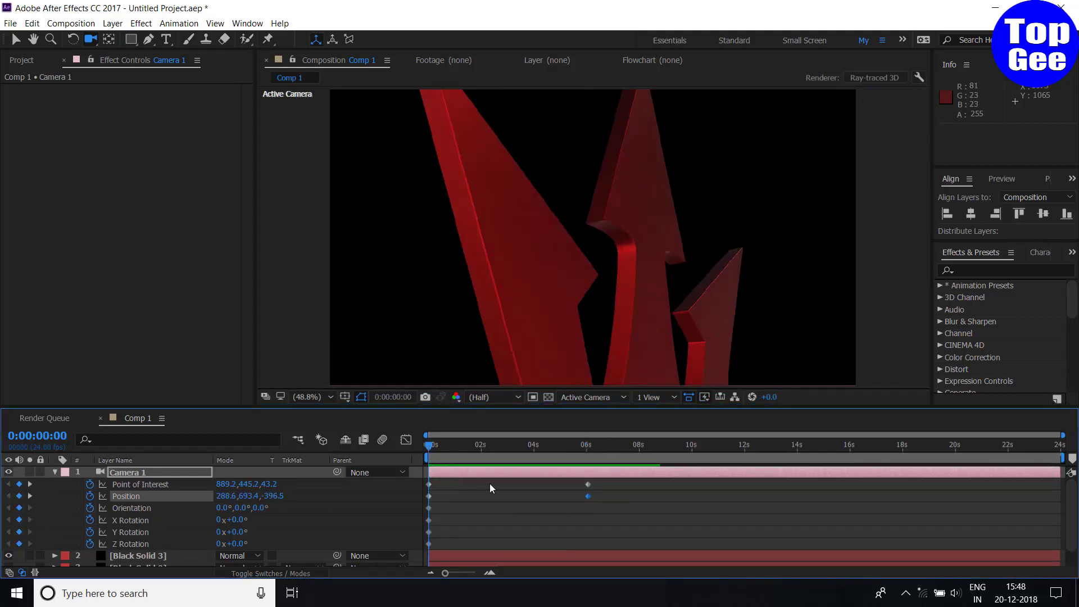
Step: Collapse the Camera 1 properties and add a new adjustment layer to the composition
{"action": "left_click", "coordinate": [53, 473]}
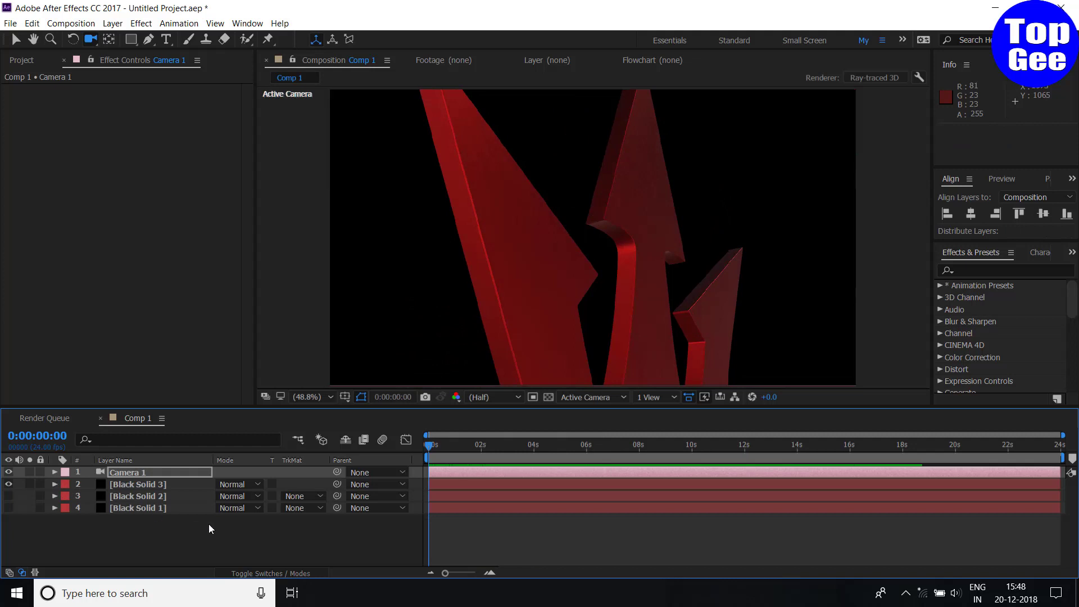
{"action": "right_click", "coordinate": [155, 541]}
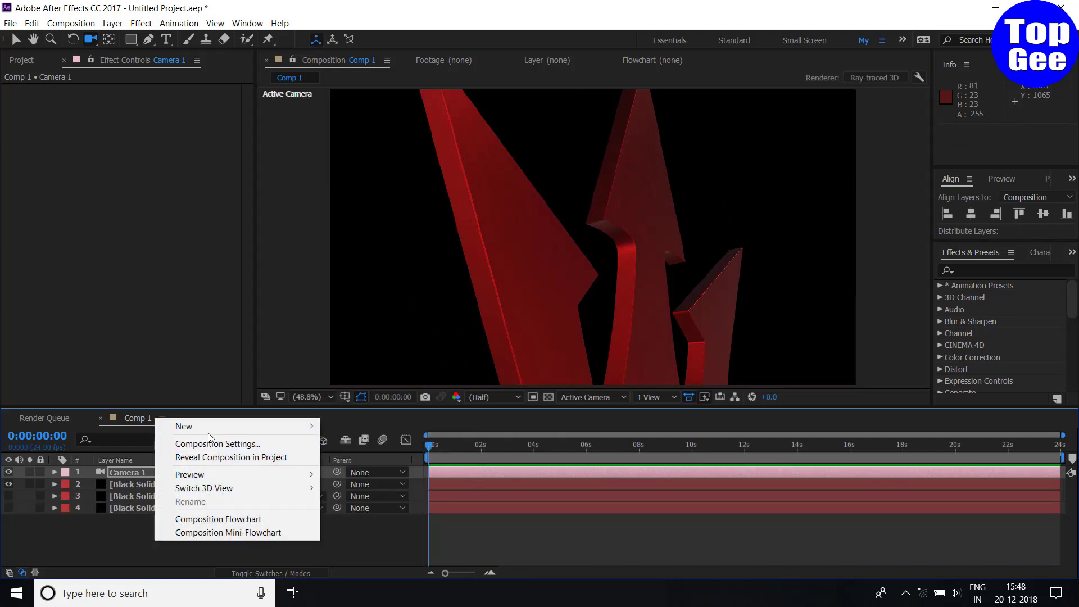
{"action": "mouse_move", "coordinate": [264, 423]}
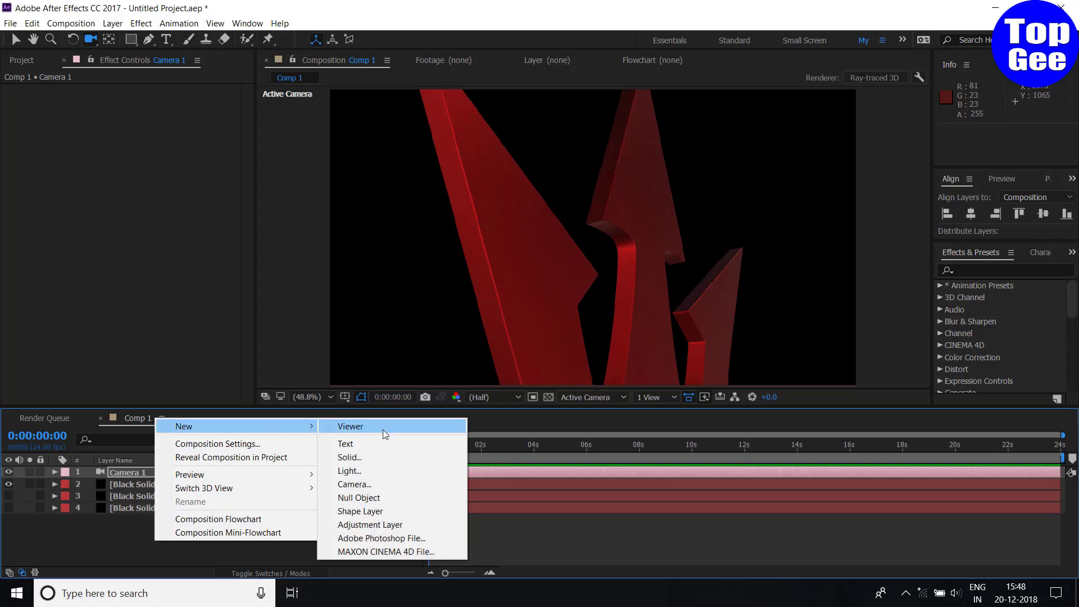
{"action": "left_click", "coordinate": [362, 524]}
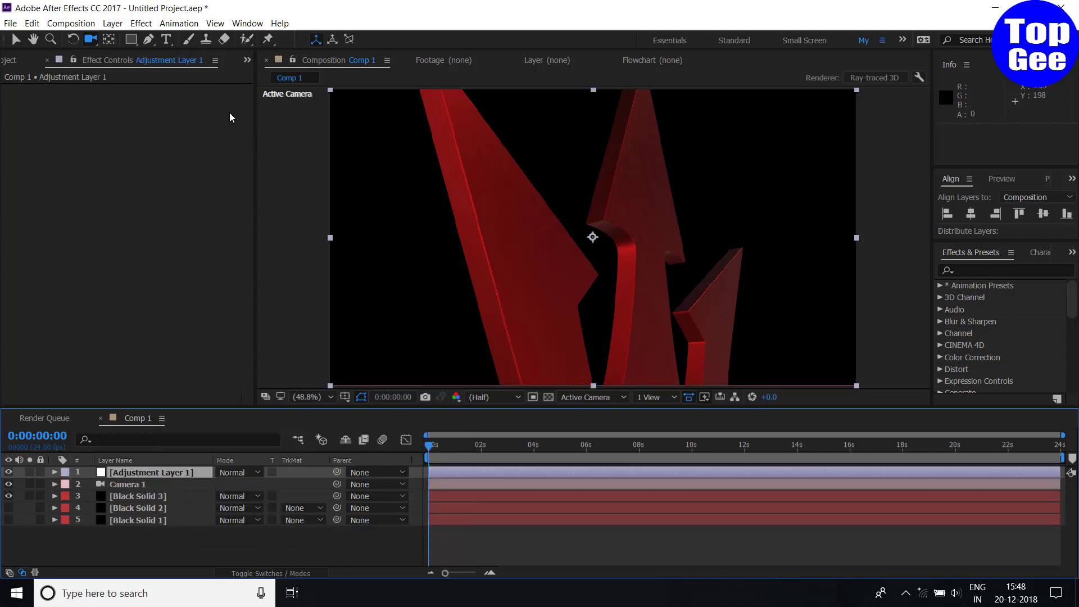
Step: Find the Magic Bullet Looks effect, apply it to Adjustment Layer 1 and open its look editor
{"action": "left_click", "coordinate": [141, 24]}
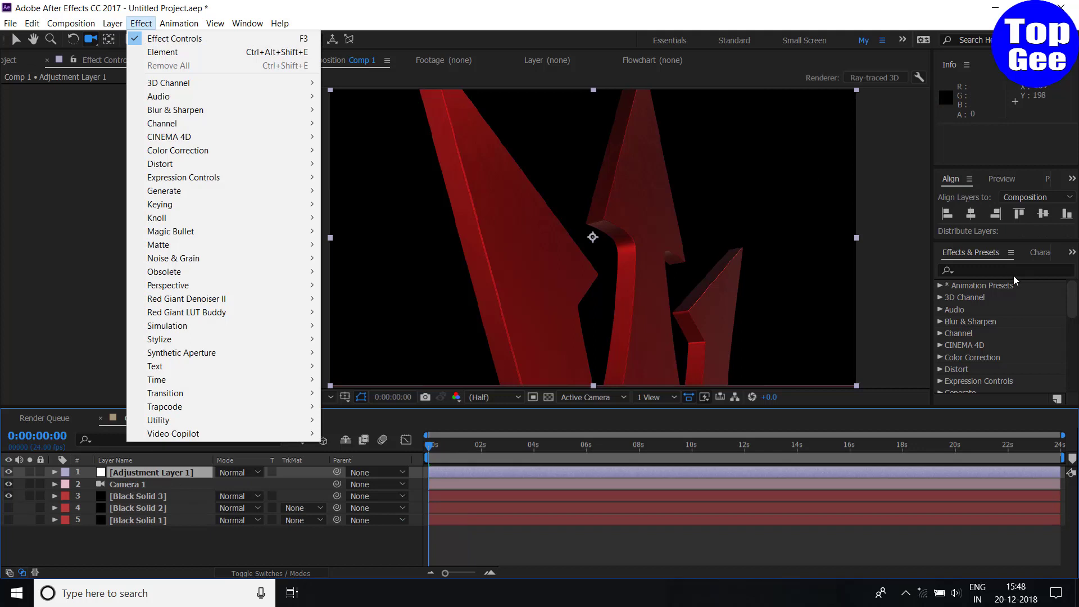
{"action": "left_click", "coordinate": [973, 273]}
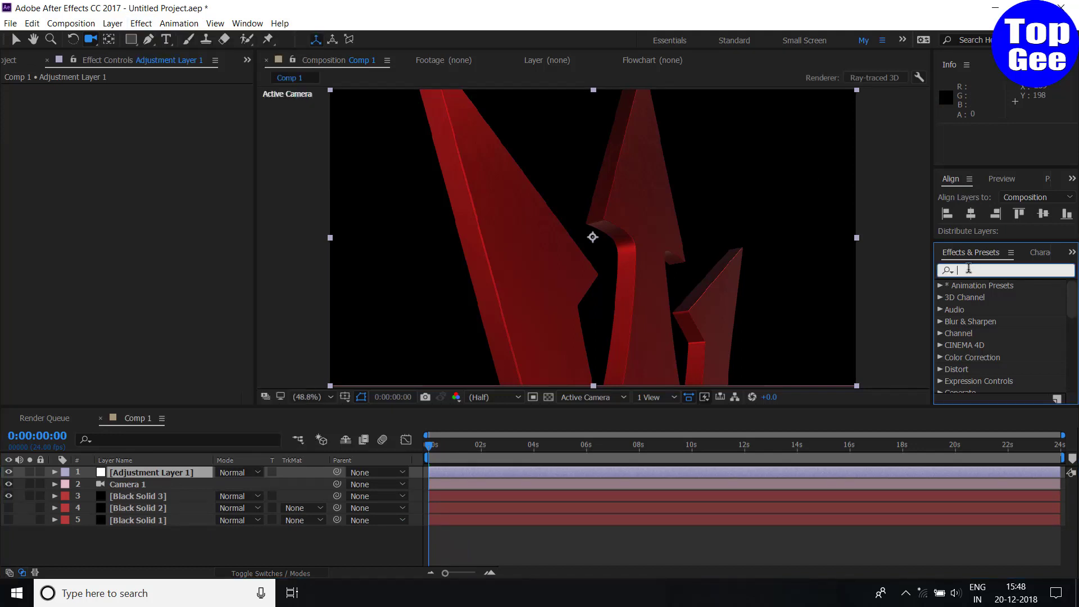
{"action": "type", "text": "looks"}
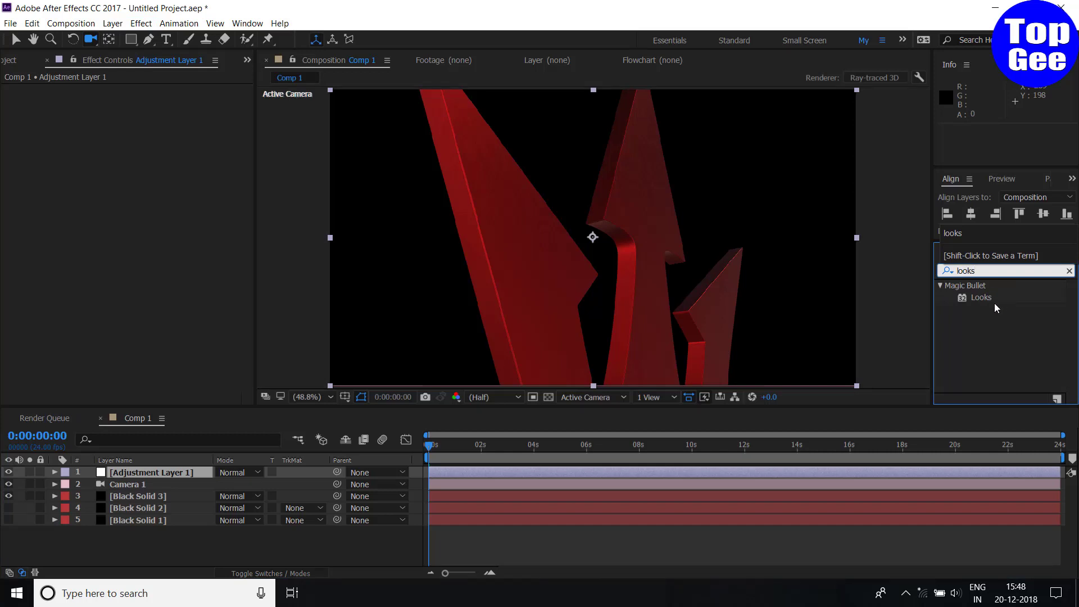
{"action": "left_click", "coordinate": [990, 298]}
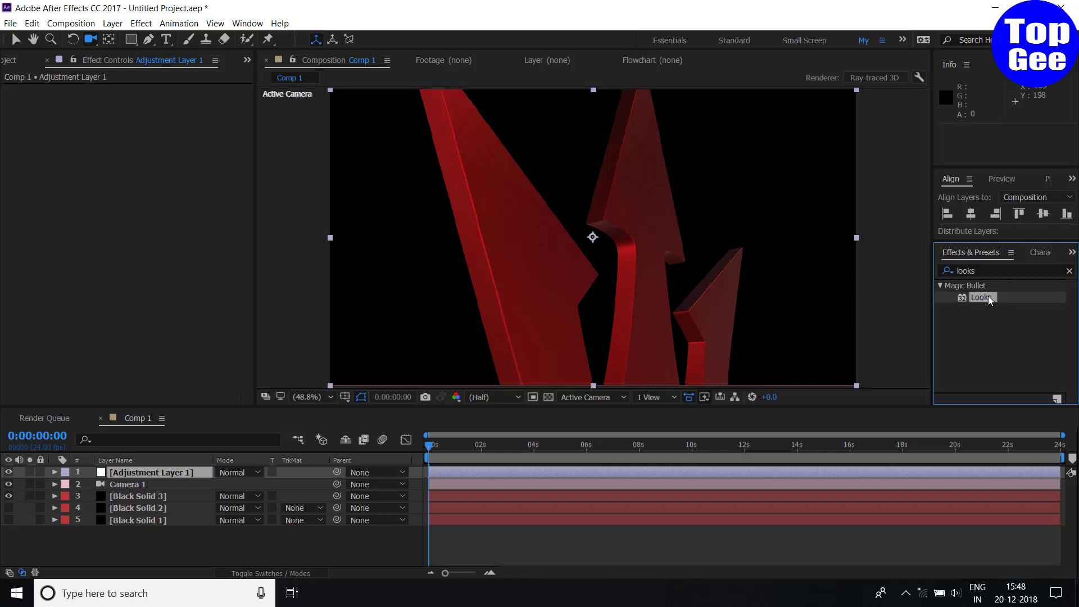
{"action": "double_click", "coordinate": [990, 299]}
{"action": "key", "text": "v"}
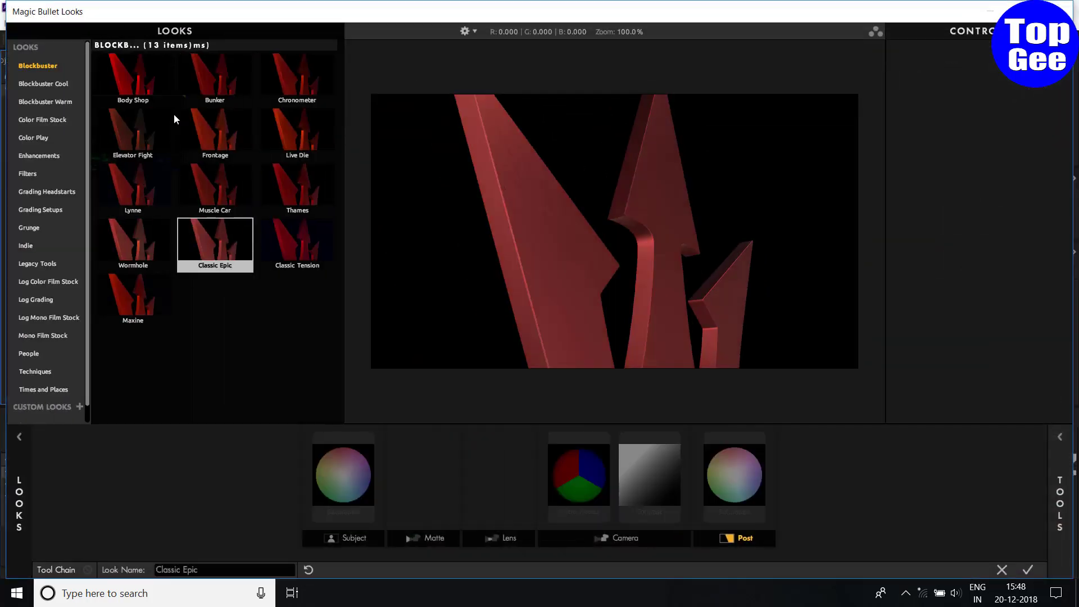
Step: Apply the Body Shop look from the Blockbuster set and switch off the adjustment layer's visibility
{"action": "left_click", "coordinate": [146, 73]}
{"action": "left_click", "coordinate": [646, 506]}
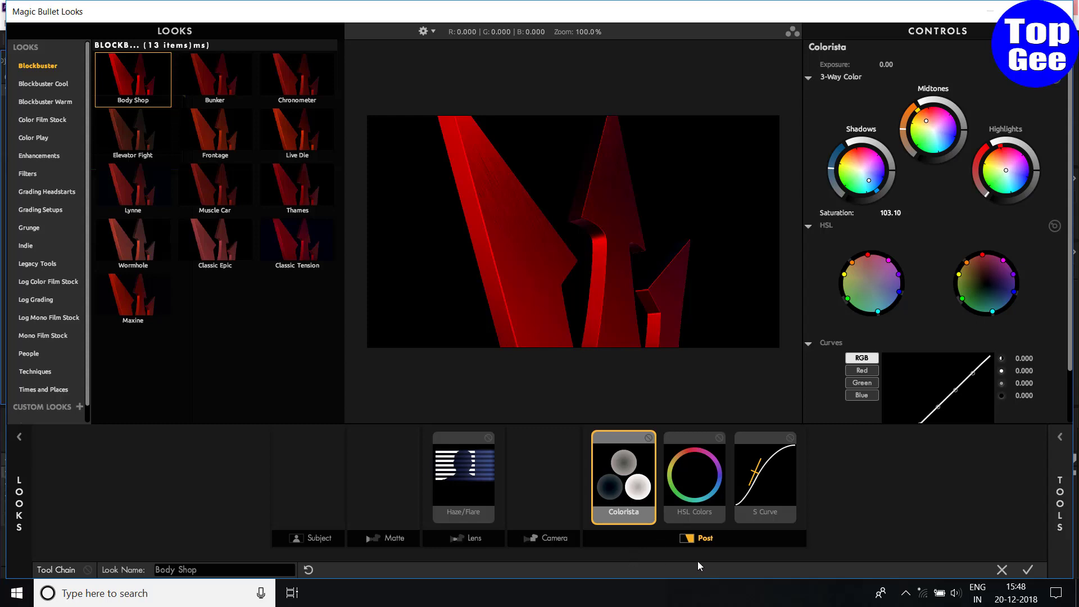
{"action": "left_click", "coordinate": [1032, 570]}
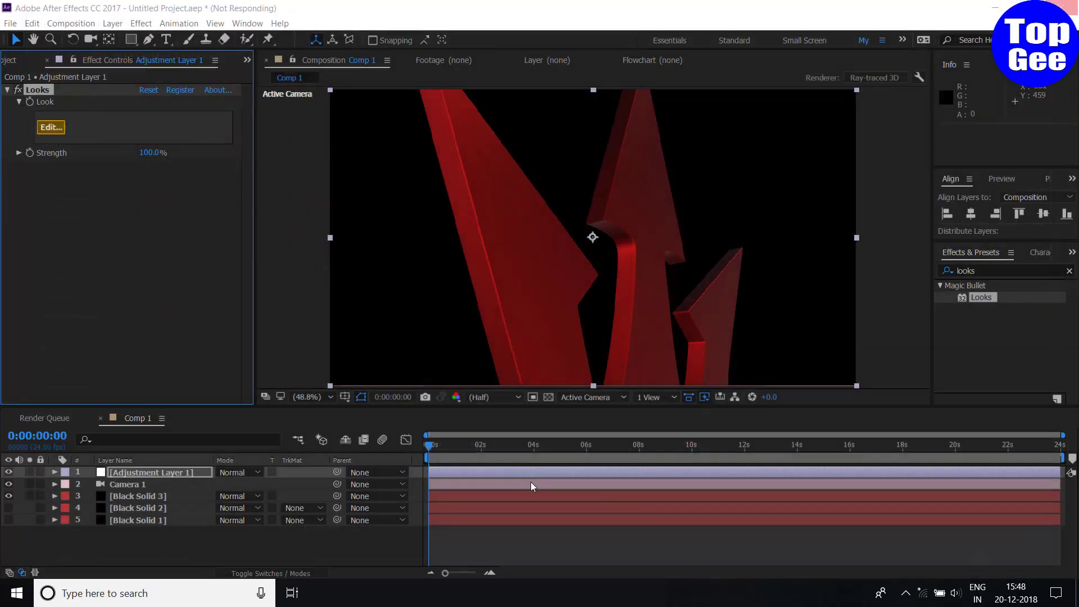
{"action": "left_click", "coordinate": [8, 471]}
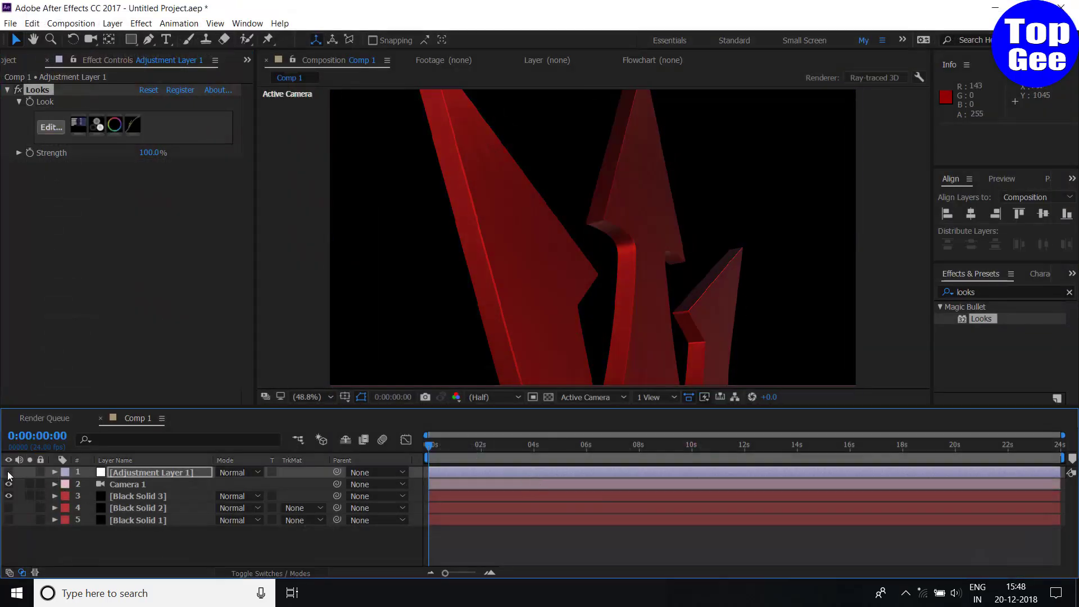
Step: Switch the visibility of Adjustment Layer 1 back on and preview the graded animation from the start
{"action": "left_click", "coordinate": [7, 471]}
{"action": "left_click", "coordinate": [8, 471]}
{"action": "left_click", "coordinate": [8, 471]}
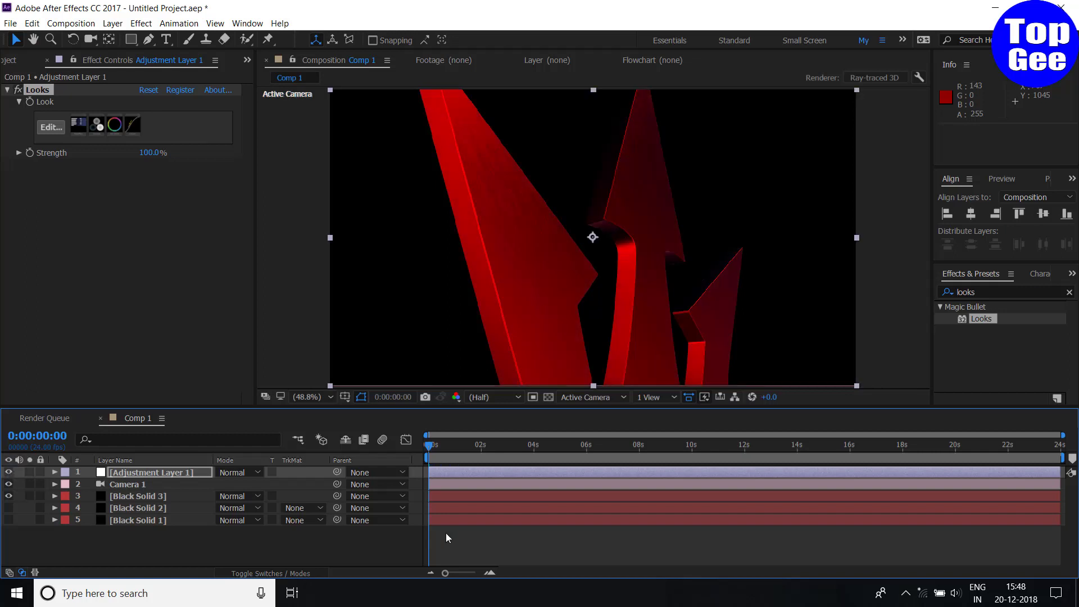
{"action": "key", "text": "space"}
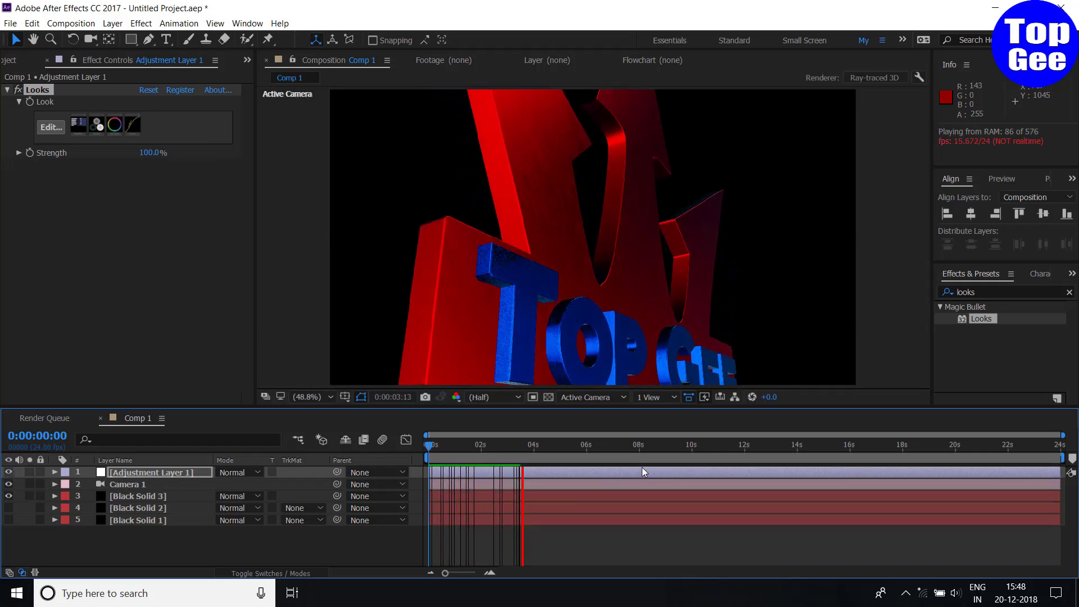
{"action": "key", "text": "space"}
Step: Move the current time to 0:00:03:08 and set the composition preview resolution to Full
{"action": "left_click_drag", "start_coordinate": [599, 445], "coordinate": [517, 444]}
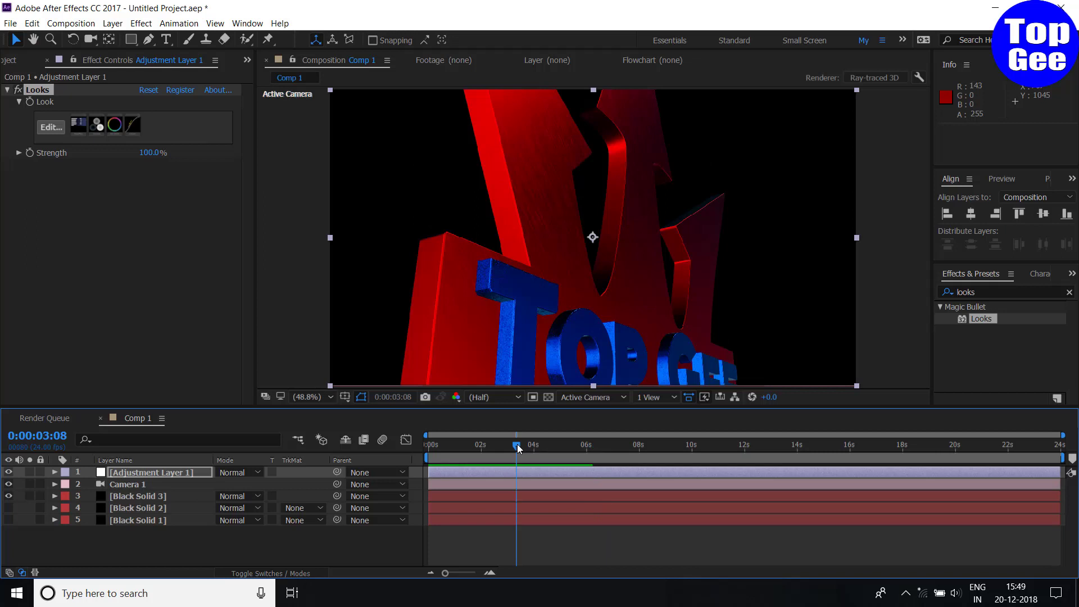
{"action": "left_click", "coordinate": [496, 397]}
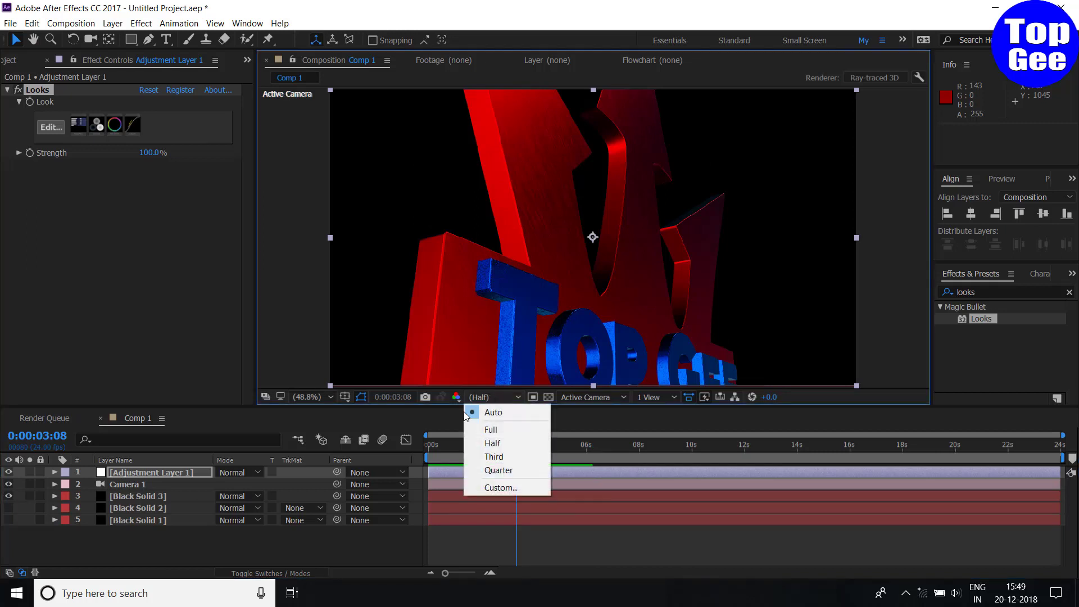
{"action": "left_click", "coordinate": [497, 430]}
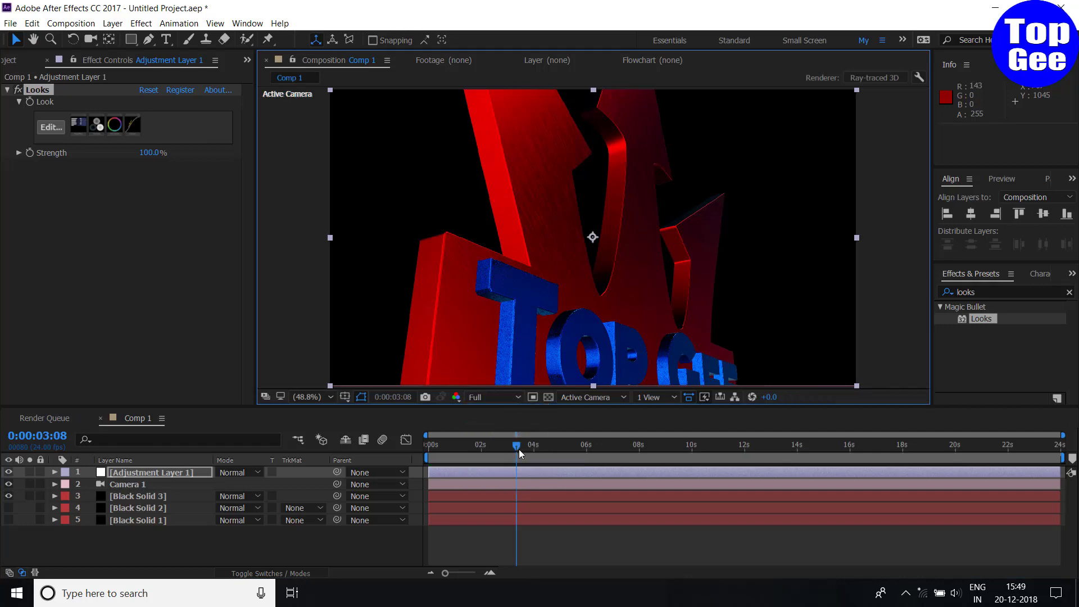
Step: Look at the composition's options for saving the current frame, and move the current time to 0:00:01:05
{"action": "left_click", "coordinate": [71, 23]}
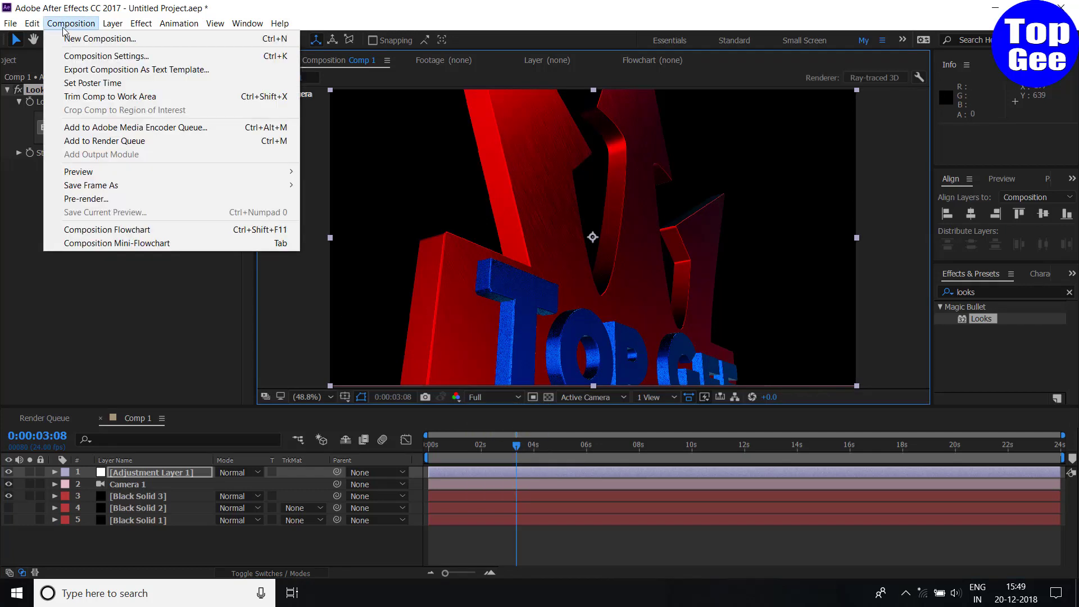
{"action": "mouse_move", "coordinate": [94, 186]}
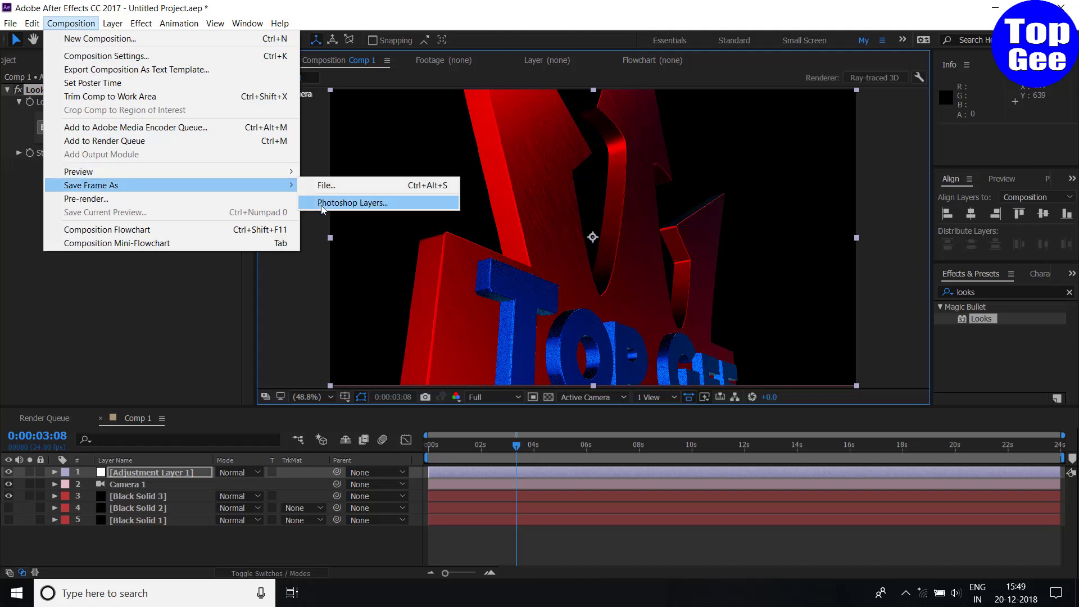
{"action": "left_click", "coordinate": [378, 202]}
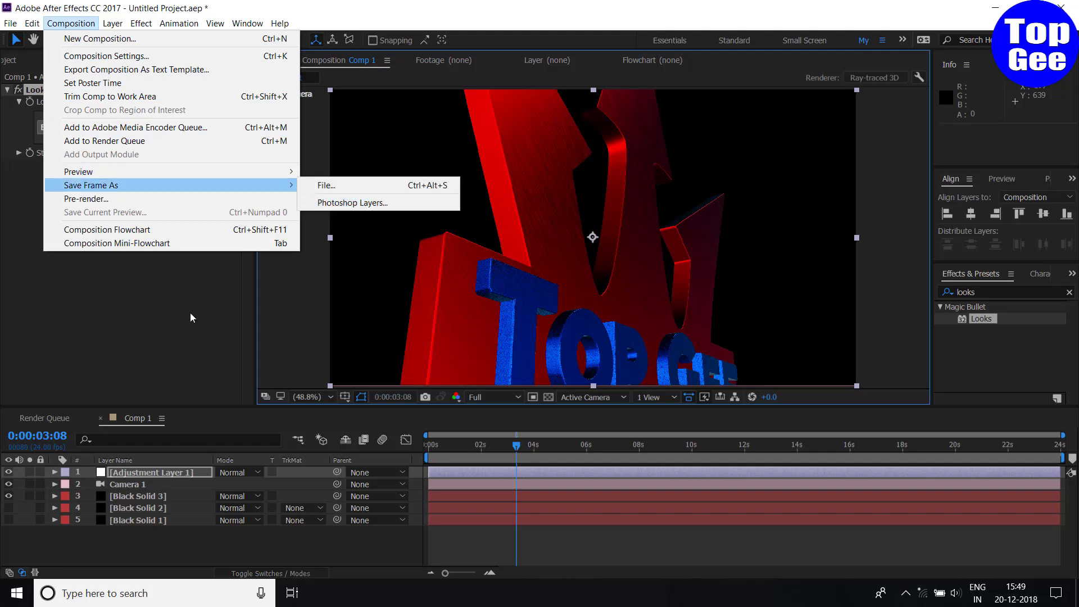
{"action": "left_click_drag", "start_coordinate": [518, 446], "coordinate": [460, 471]}
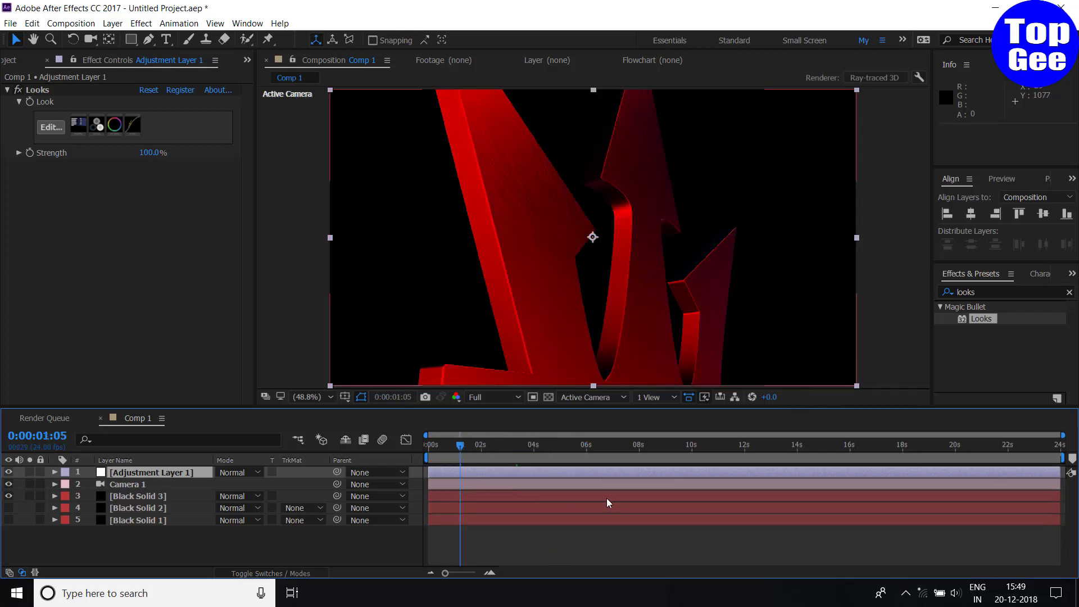